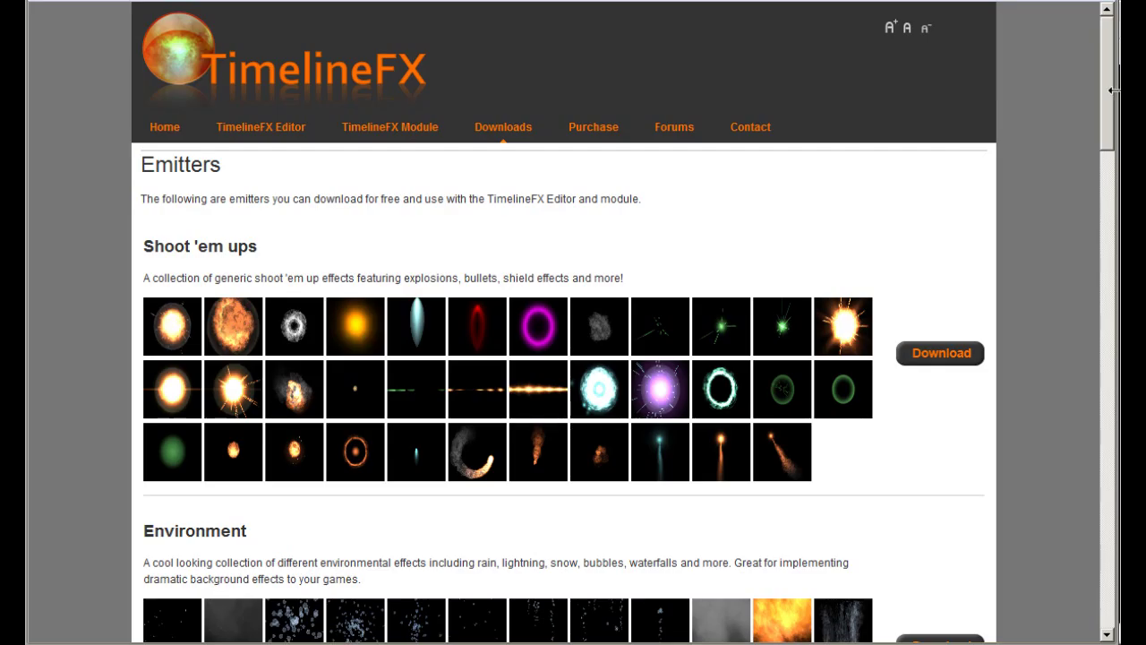
Step: Scroll the TimelineFX Emitters downloads page down to the Fire and Smoke collection
{"action": "left_click_drag", "start_coordinate": [1115, 77], "coordinate": [1114, 348]}
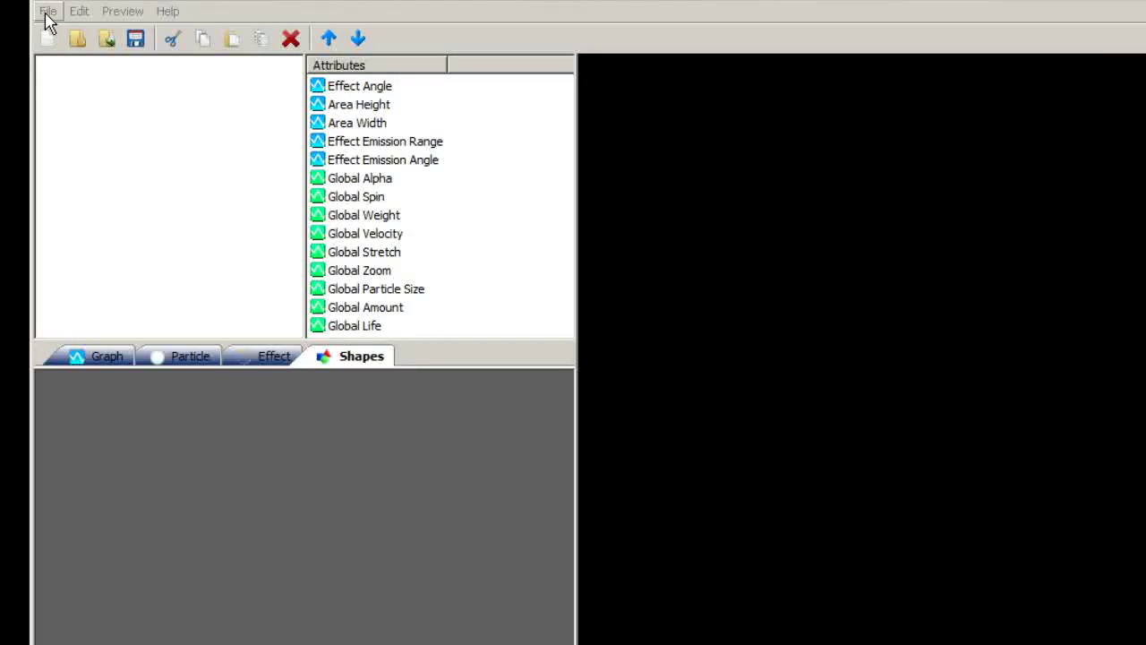
{"action": "left_click", "coordinate": [47, 12]}
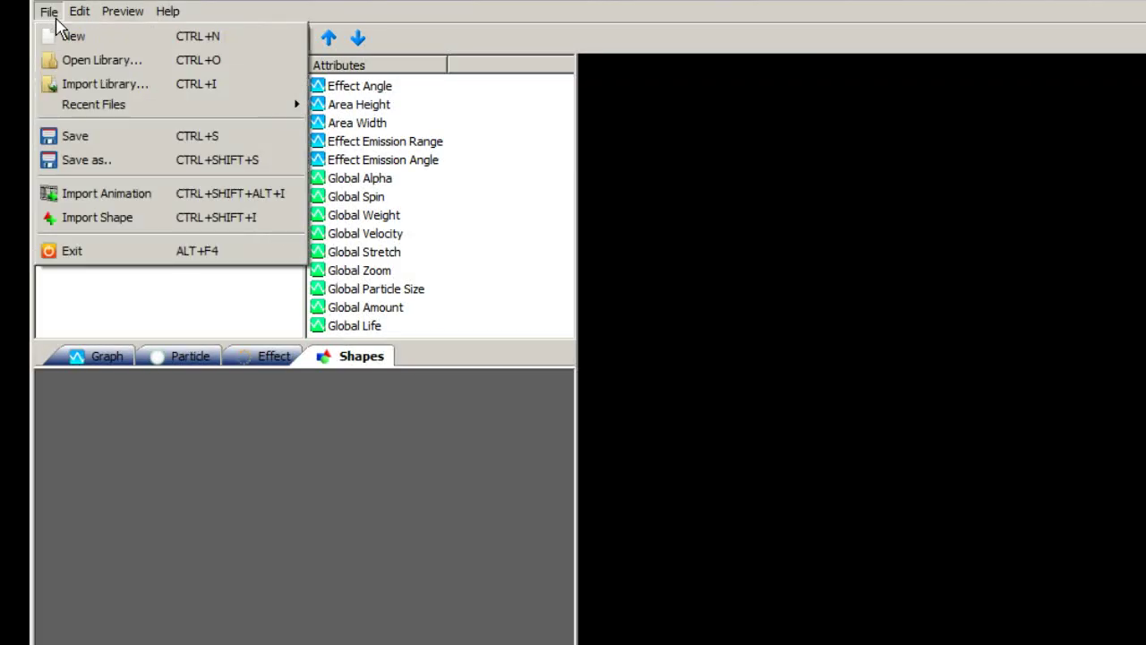
Step: Load Explosions.eff via Open Library and expand its Multi Stage Explosions and Stylised folders
{"action": "left_click", "coordinate": [75, 61]}
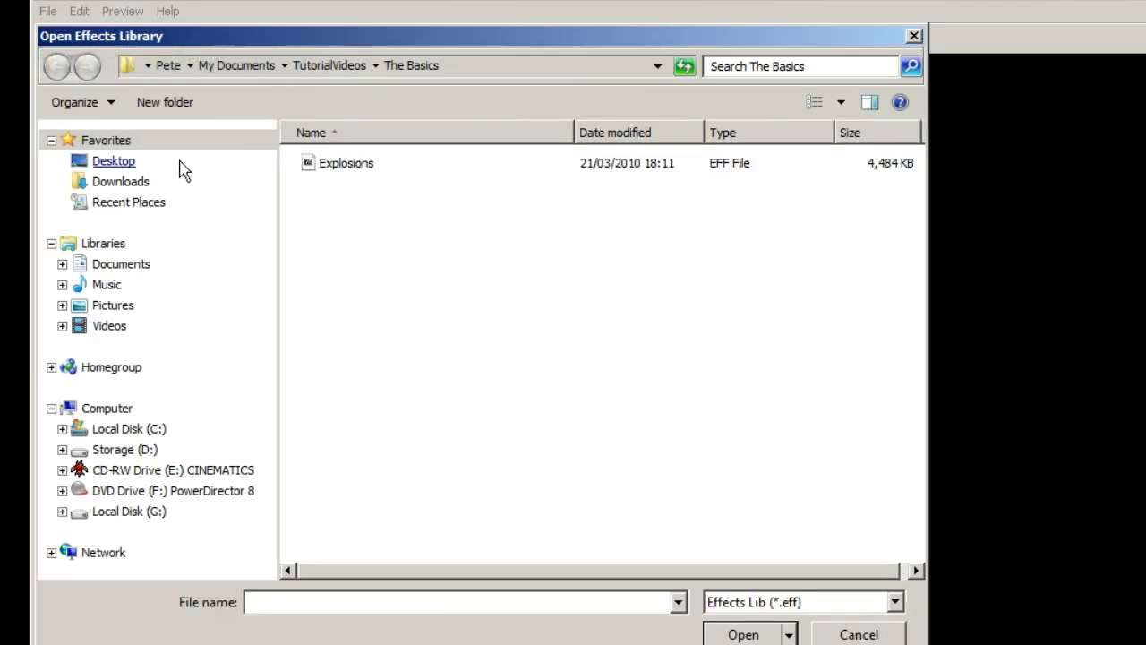
{"action": "double_click", "coordinate": [346, 164]}
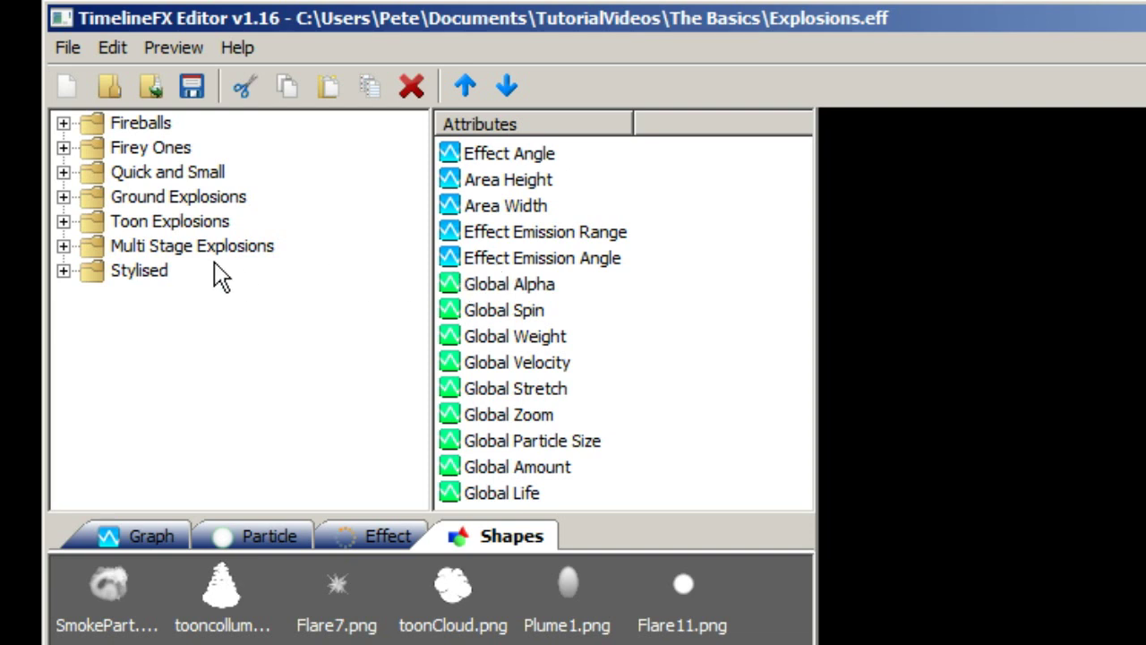
{"action": "left_click", "coordinate": [63, 245]}
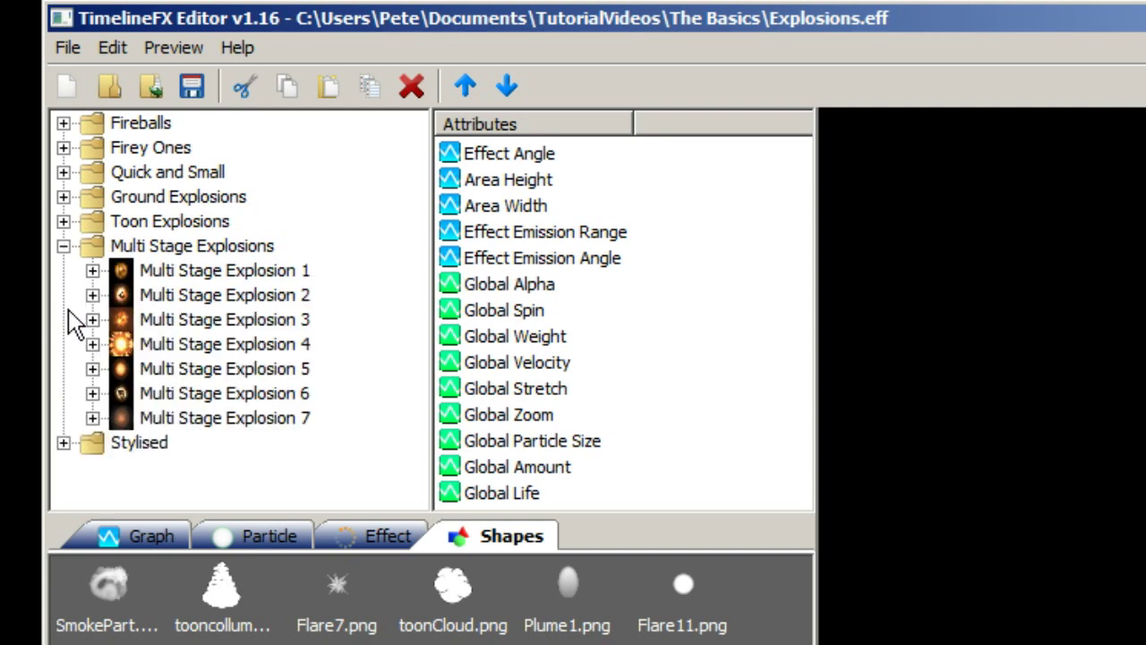
{"action": "left_click", "coordinate": [62, 442]}
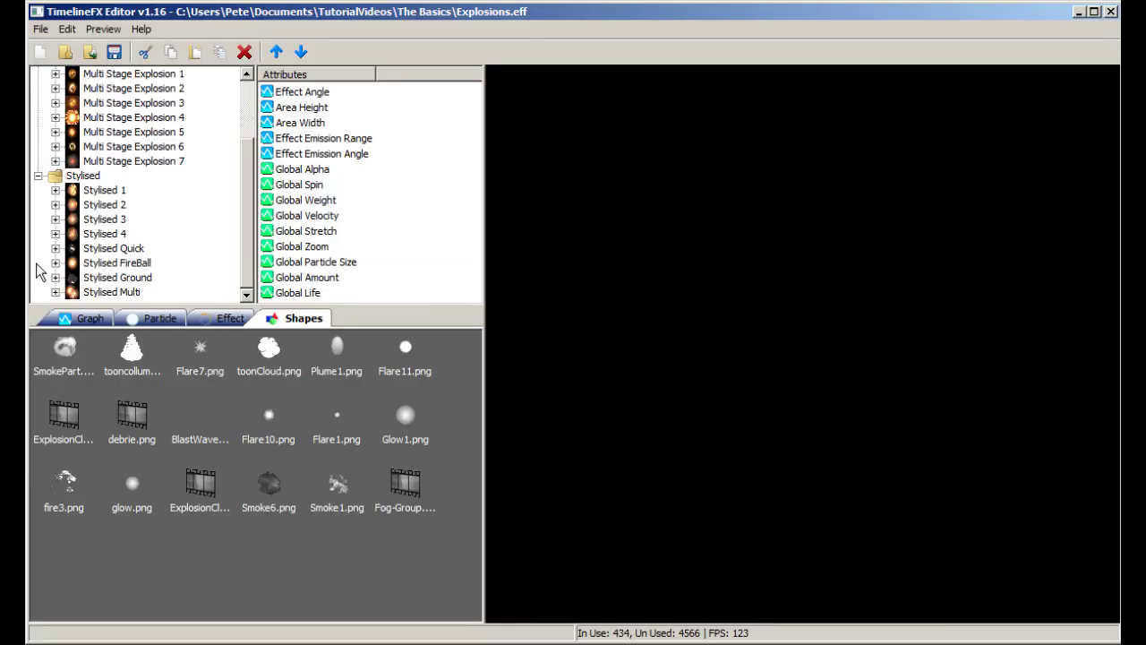
Step: Preview the Stylised FireBall, Stylised 4, Stylised Multi and Stylised Ground effects
{"action": "left_click", "coordinate": [158, 445]}
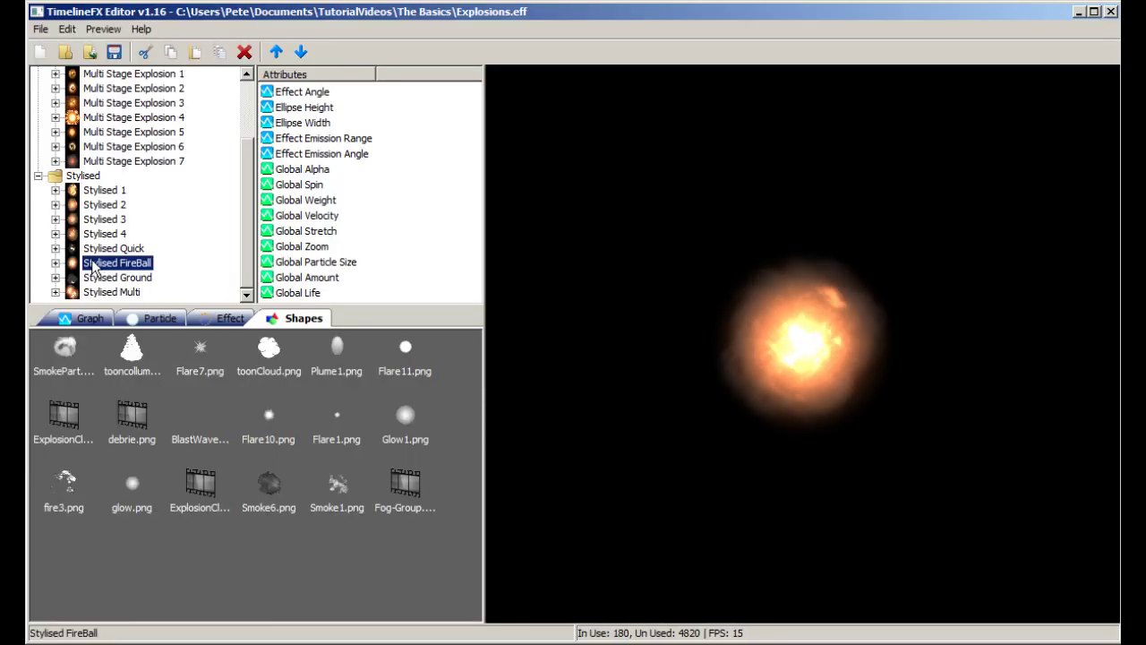
{"action": "left_click", "coordinate": [99, 235]}
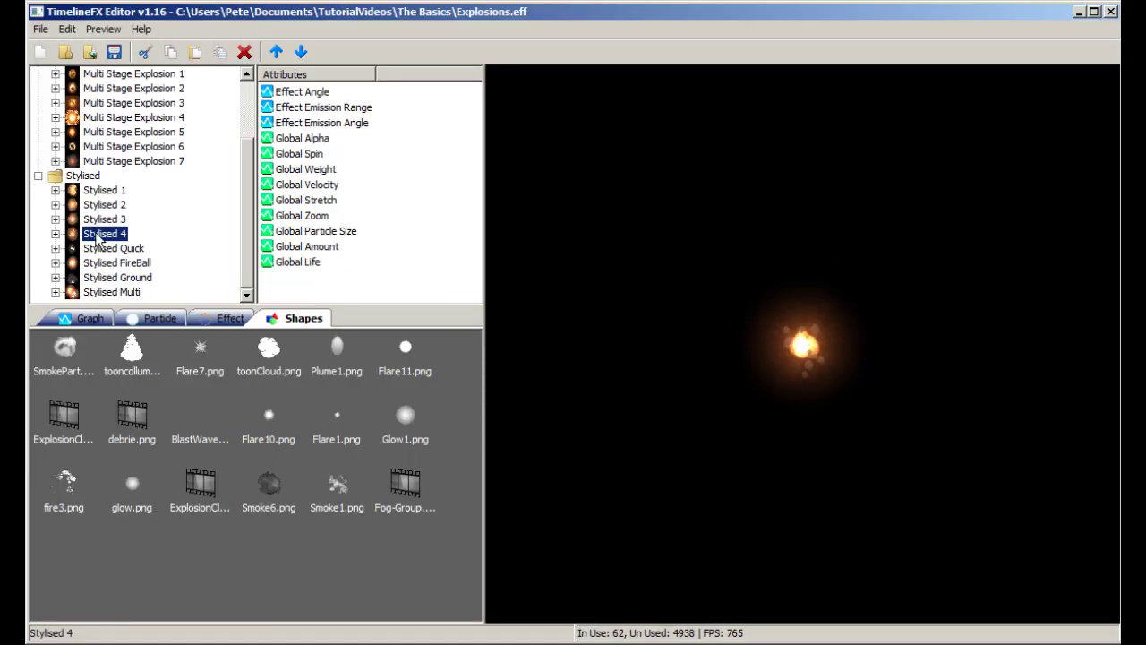
{"action": "left_click", "coordinate": [97, 293]}
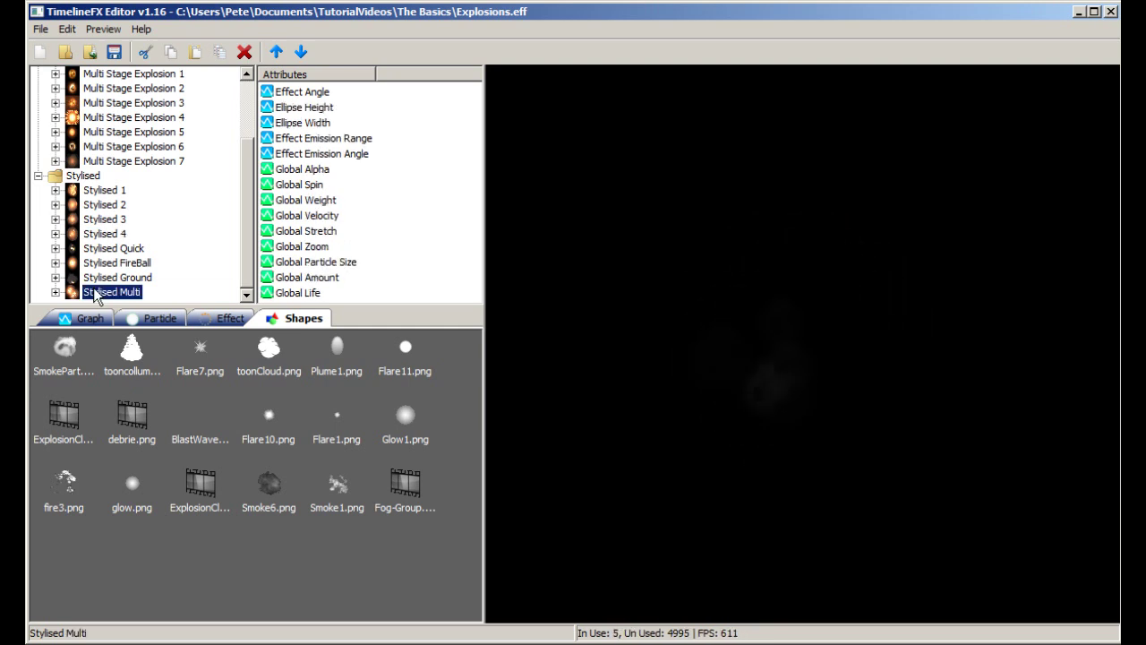
{"action": "left_click", "coordinate": [97, 279]}
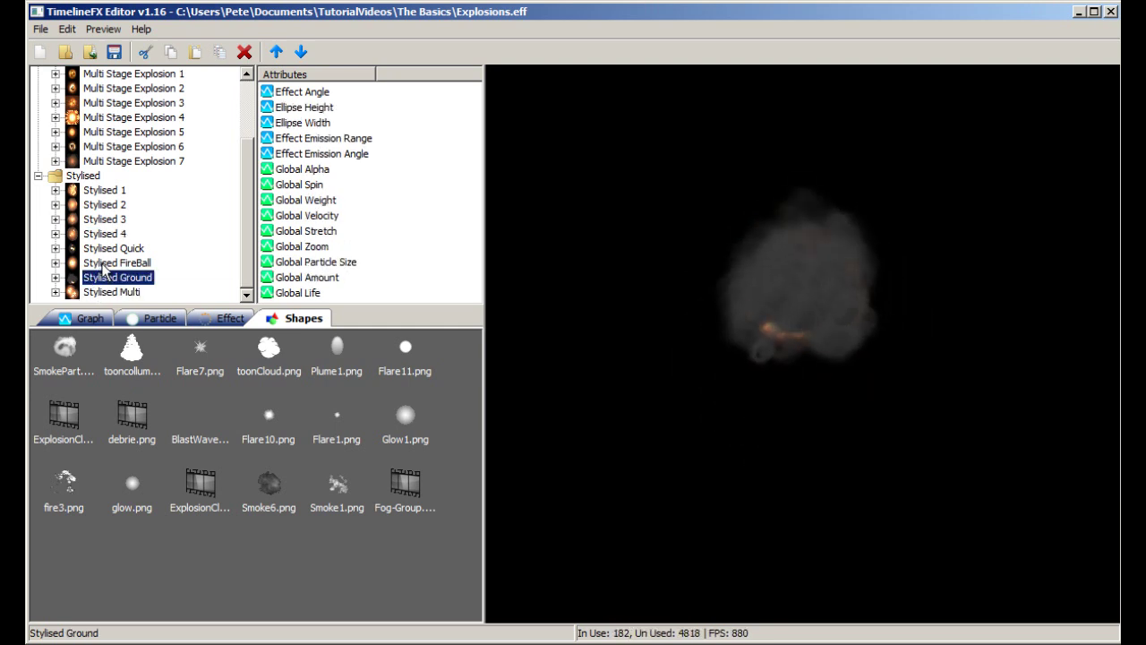
{"action": "left_click", "coordinate": [102, 265]}
Step: Drag the fireball around the preview, trigger three Stylised Multi explosions, and view preview options
{"action": "mouse_move", "coordinate": [771, 346]}
{"action": "left_mouse_down"}
{"action": "mouse_move", "coordinate": [864, 344]}
{"action": "mouse_move", "coordinate": [908, 318]}
{"action": "mouse_move", "coordinate": [915, 256]}
{"action": "mouse_move", "coordinate": [893, 227]}
{"action": "mouse_move", "coordinate": [818, 229]}
{"action": "mouse_move", "coordinate": [776, 250]}
{"action": "mouse_move", "coordinate": [756, 303]}
{"action": "mouse_move", "coordinate": [776, 339]}
{"action": "mouse_move", "coordinate": [845, 368]}
{"action": "mouse_move", "coordinate": [872, 343]}
{"action": "mouse_move", "coordinate": [808, 341]}
{"action": "left_mouse_up"}
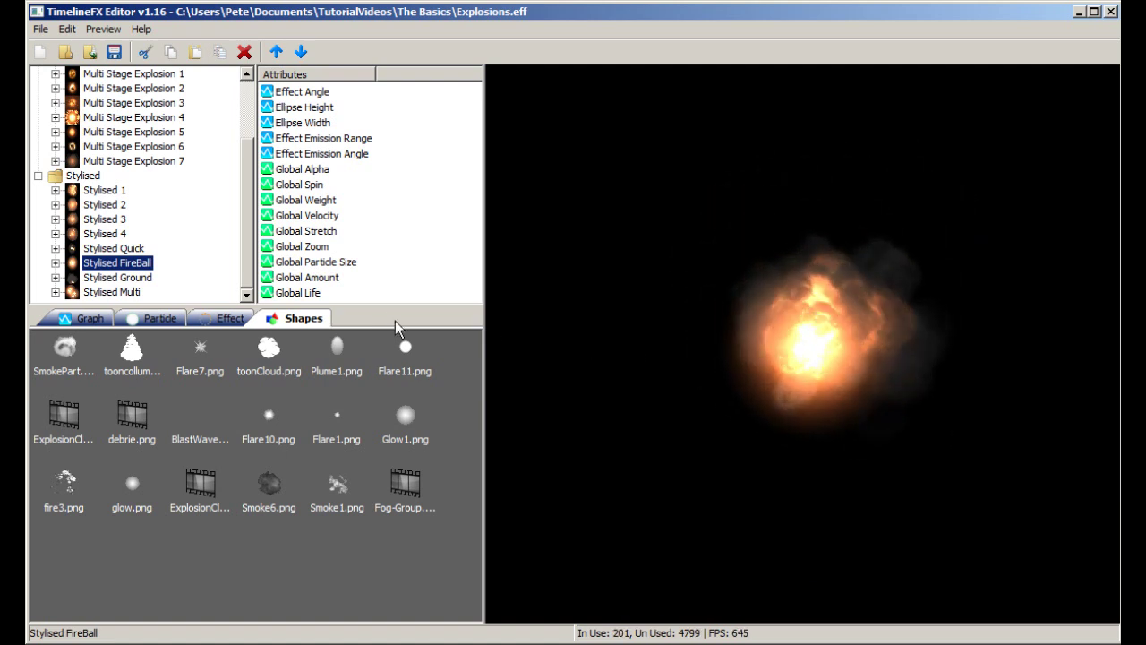
{"action": "left_click", "coordinate": [110, 292]}
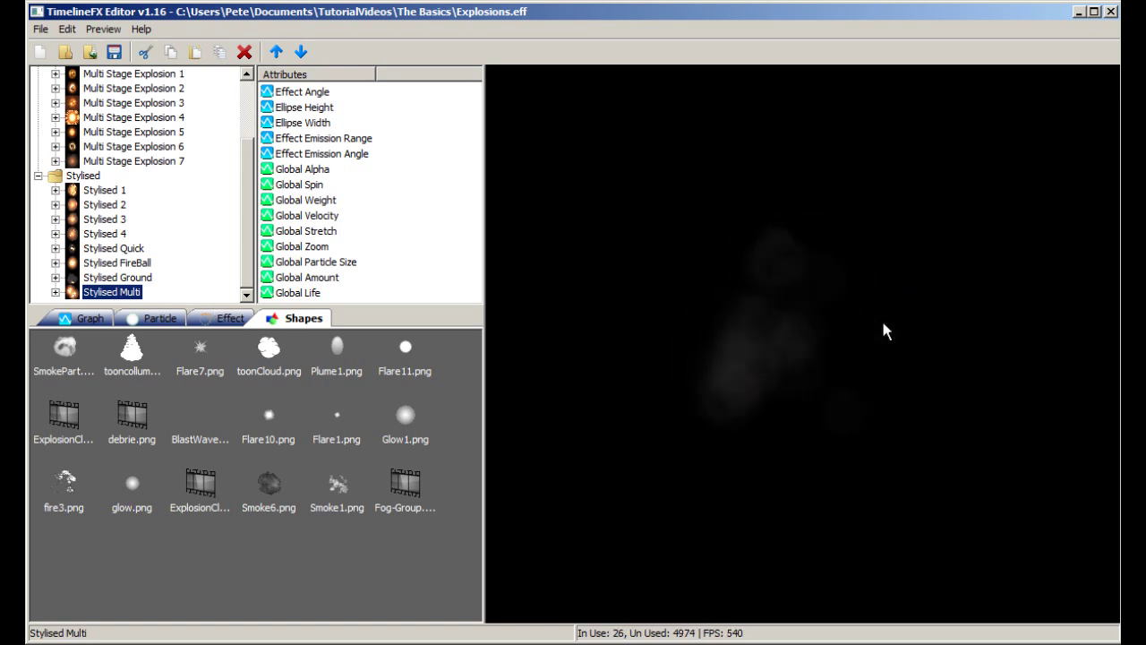
{"action": "left_click", "coordinate": [873, 336]}
{"action": "left_click", "coordinate": [732, 403]}
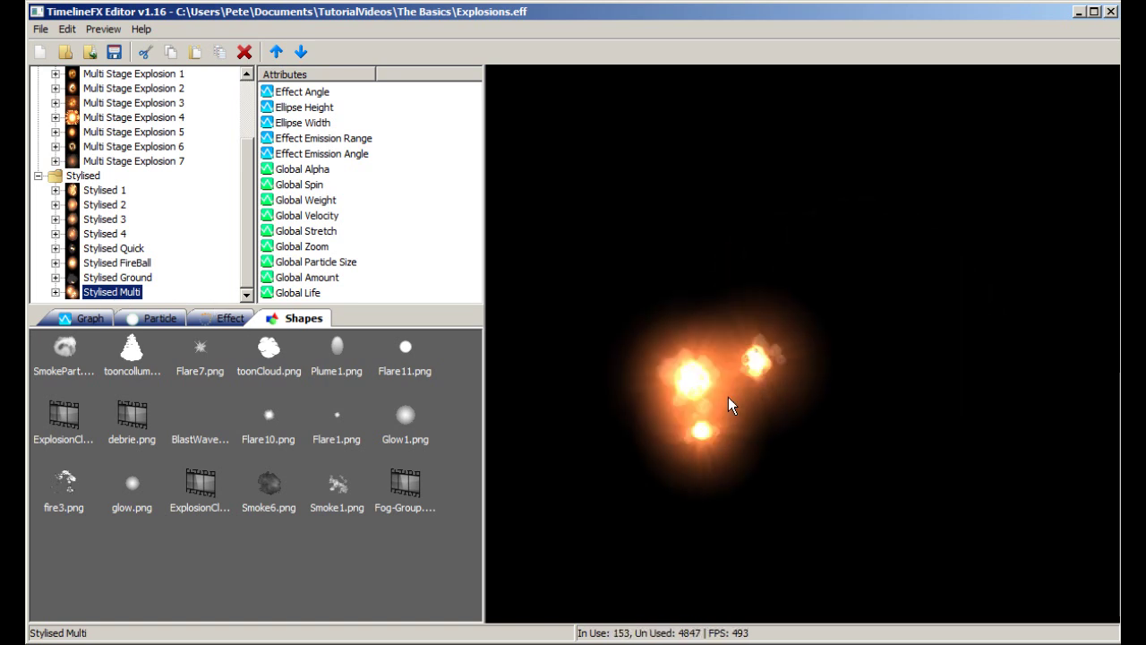
{"action": "left_click", "coordinate": [820, 333]}
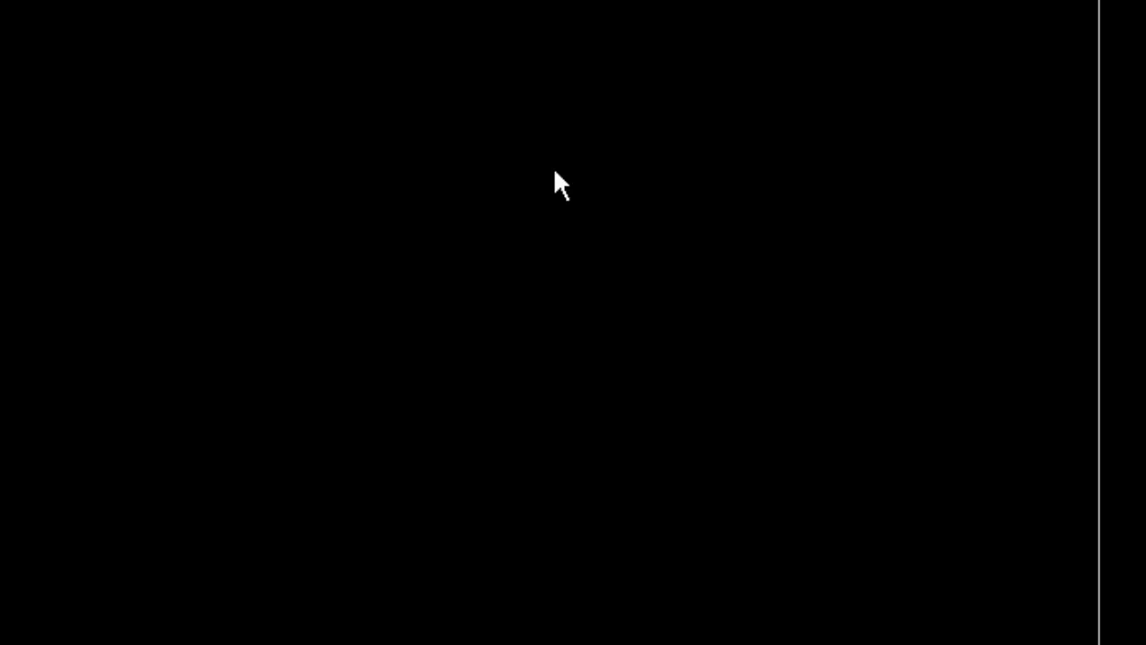
{"action": "right_click", "coordinate": [555, 176]}
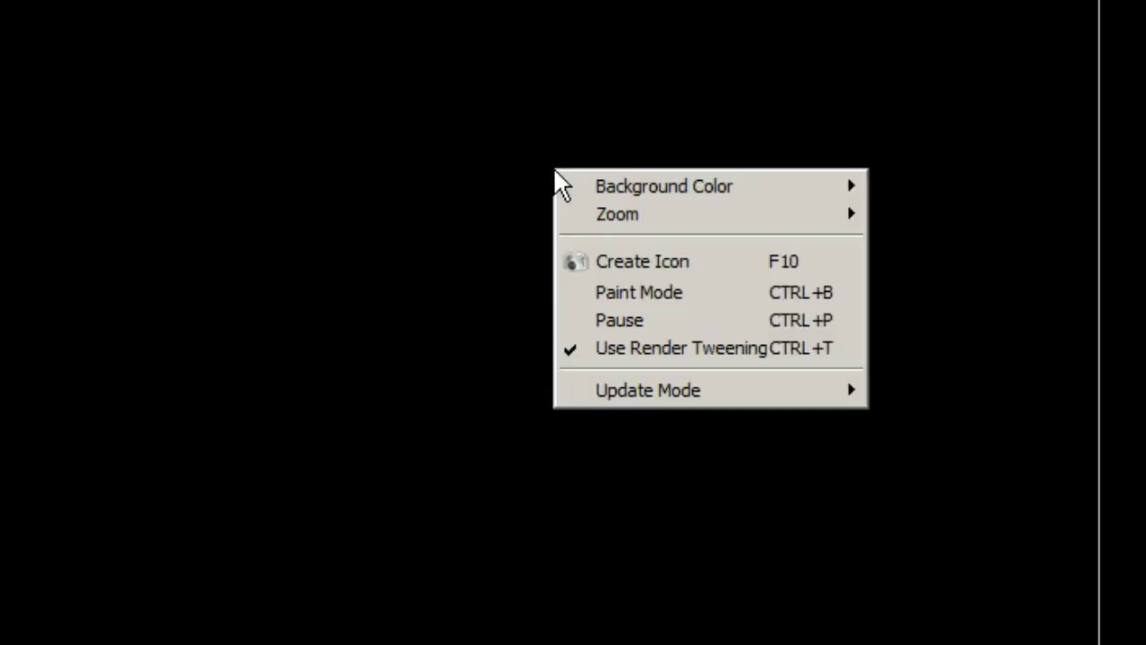
{"action": "mouse_move", "coordinate": [628, 187]}
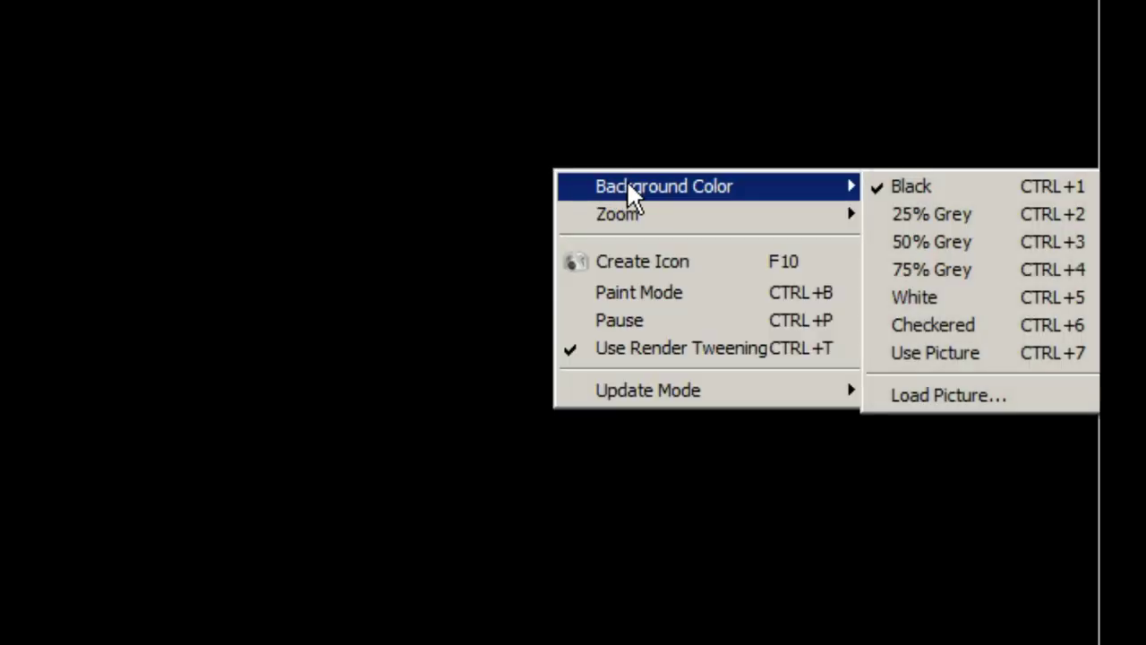
{"action": "mouse_move", "coordinate": [628, 208]}
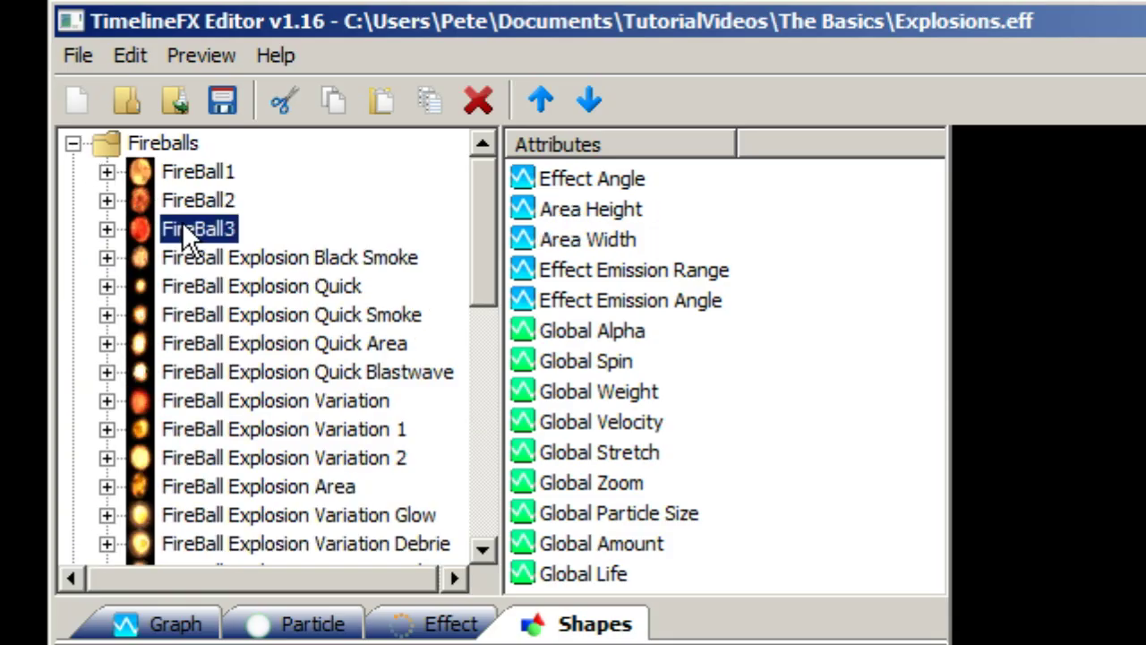
Step: Expand FireBall3 and inspect its Fire, Dark Smoke and Cloud Anim emitters
{"action": "left_click", "coordinate": [106, 229]}
{"action": "left_click", "coordinate": [211, 258]}
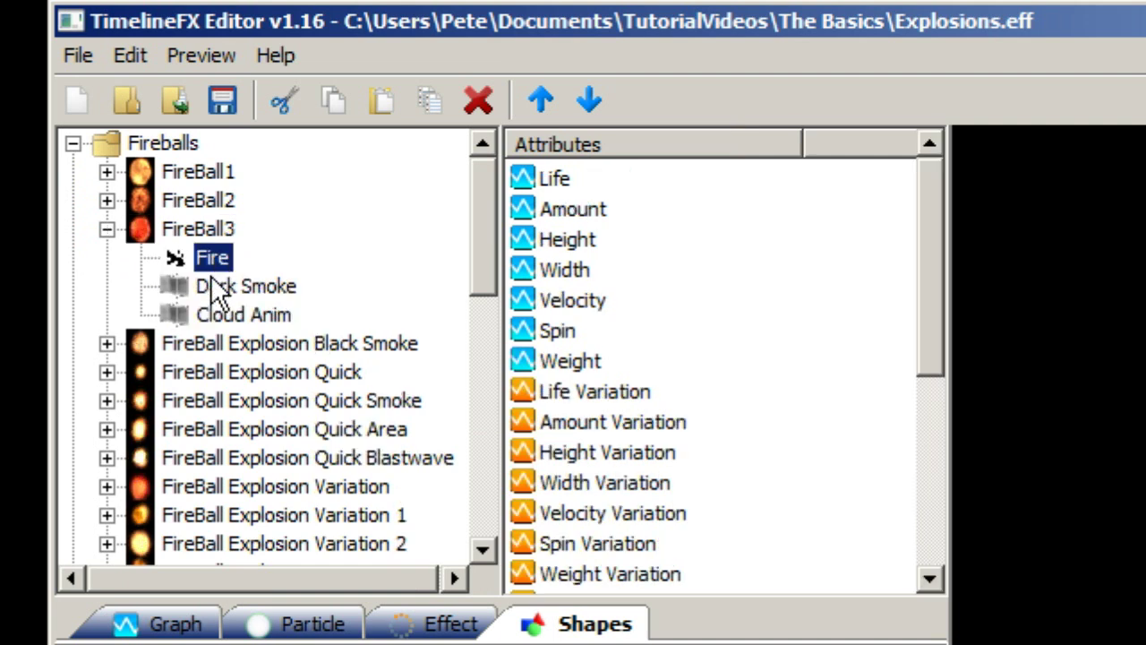
{"action": "left_click", "coordinate": [215, 284]}
{"action": "left_click", "coordinate": [224, 315]}
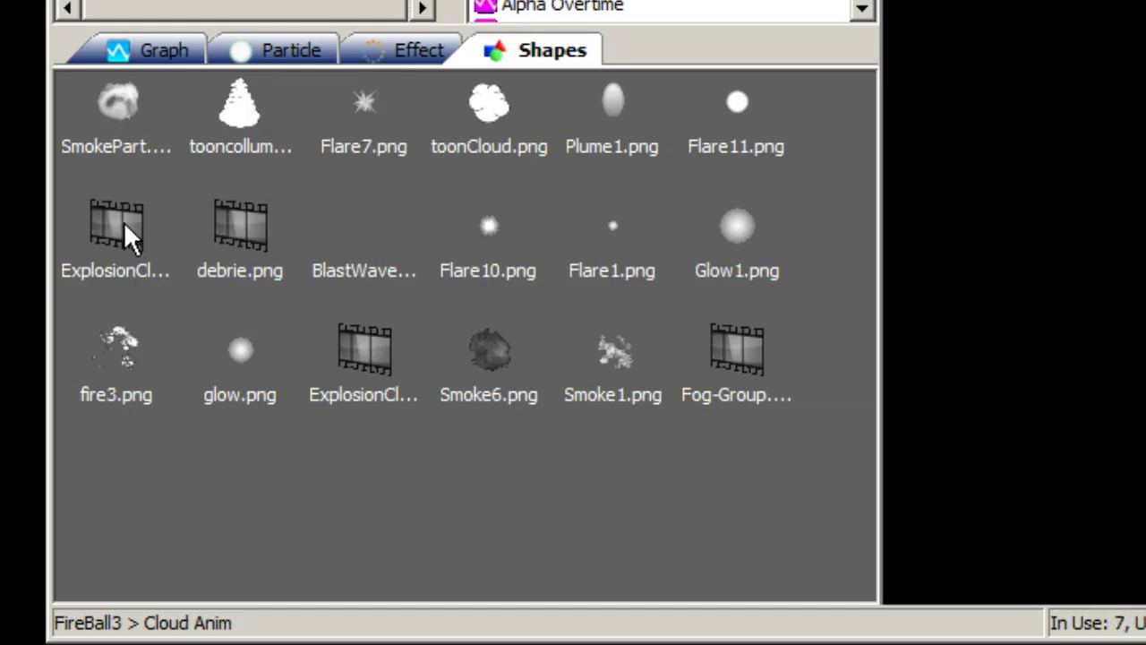
Step: Play and stop the ExplosionCloud3.png shape animation in its properties, then dismiss its action menu
{"action": "left_click", "coordinate": [126, 234]}
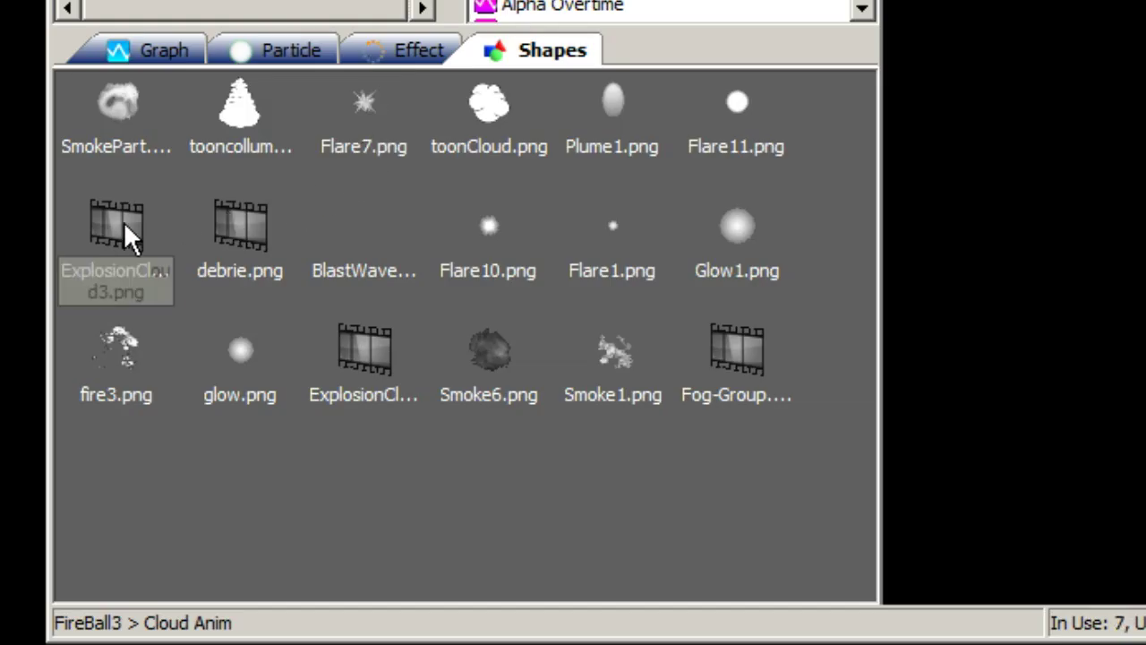
{"action": "double_click", "coordinate": [126, 234]}
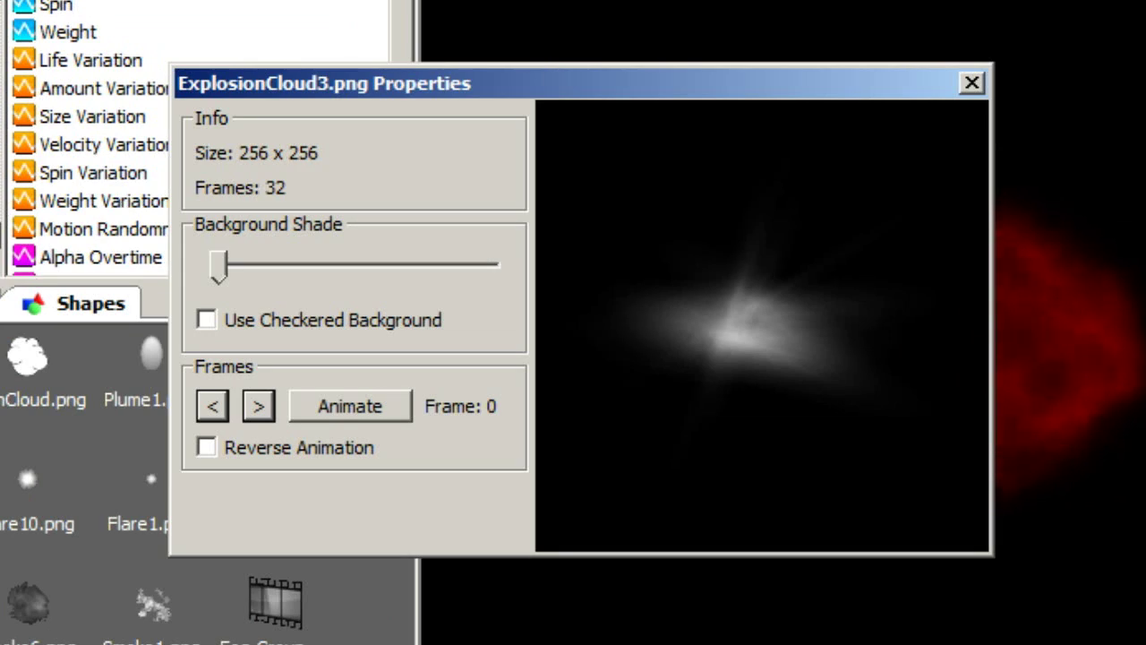
{"action": "left_click", "coordinate": [329, 401]}
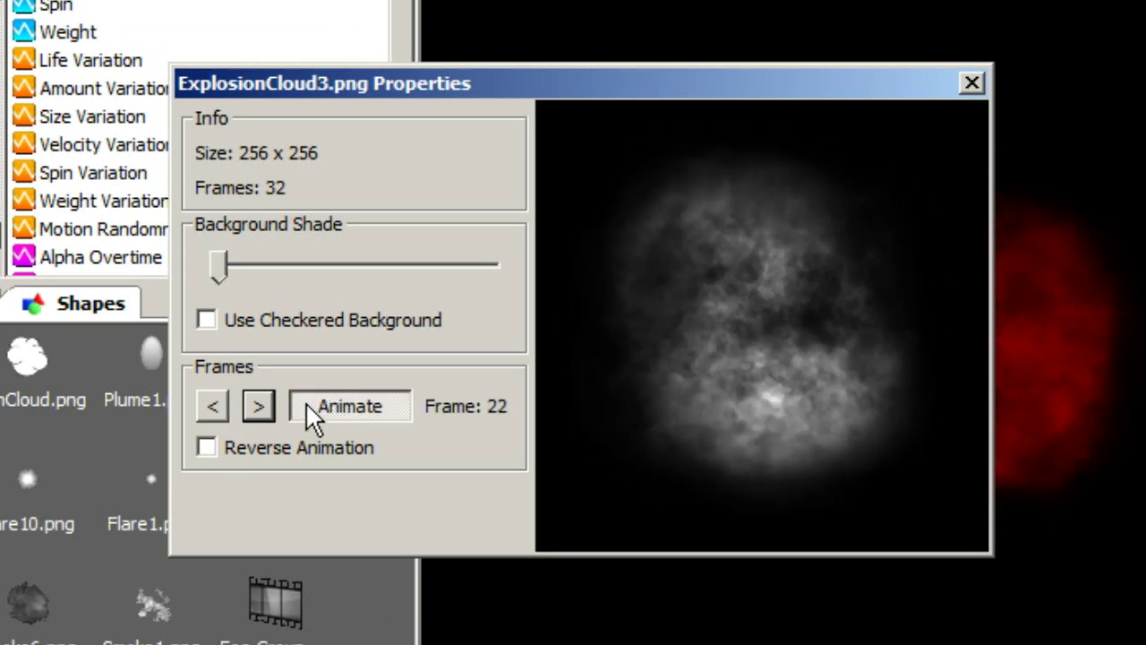
{"action": "left_click", "coordinate": [305, 401]}
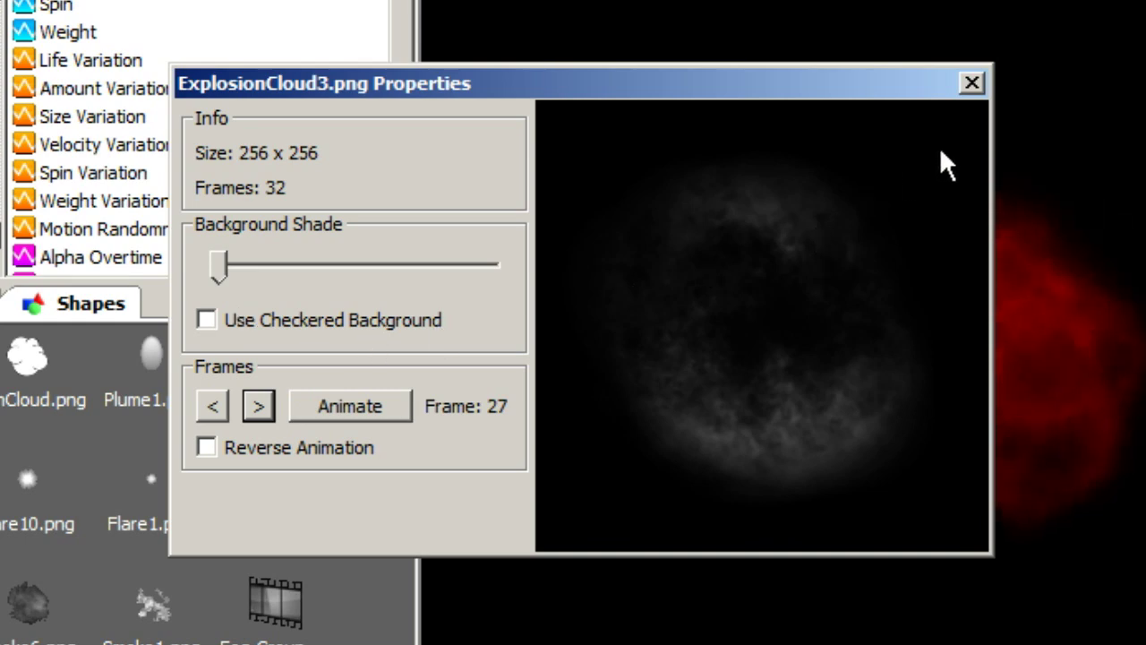
{"action": "left_click", "coordinate": [972, 83]}
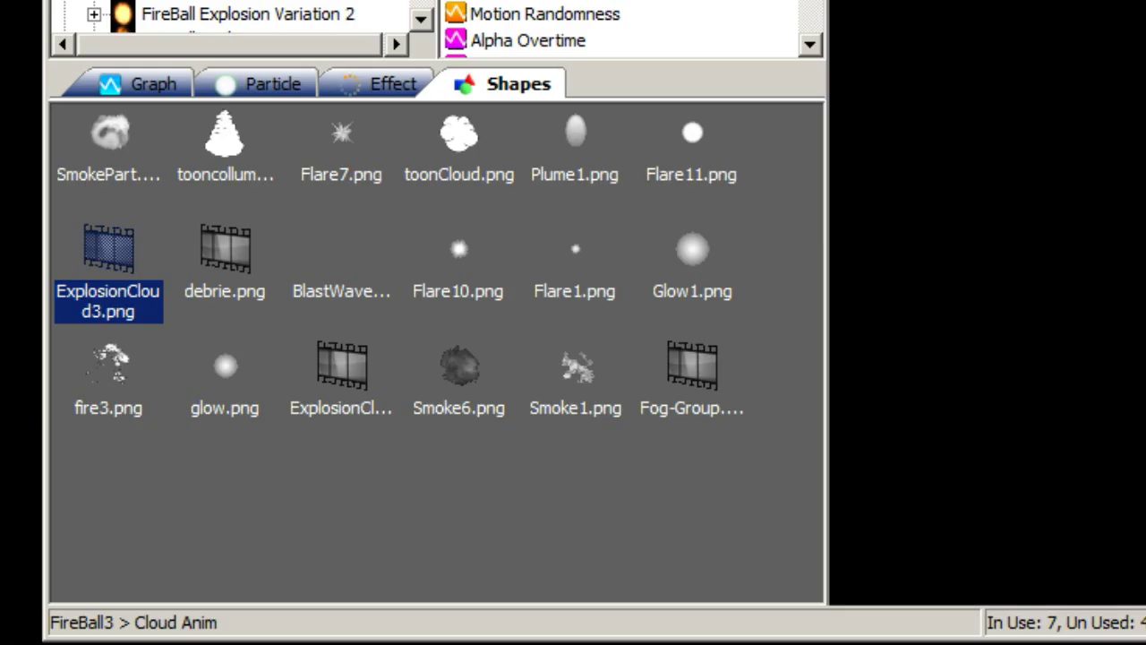
{"action": "right_click", "coordinate": [104, 255]}
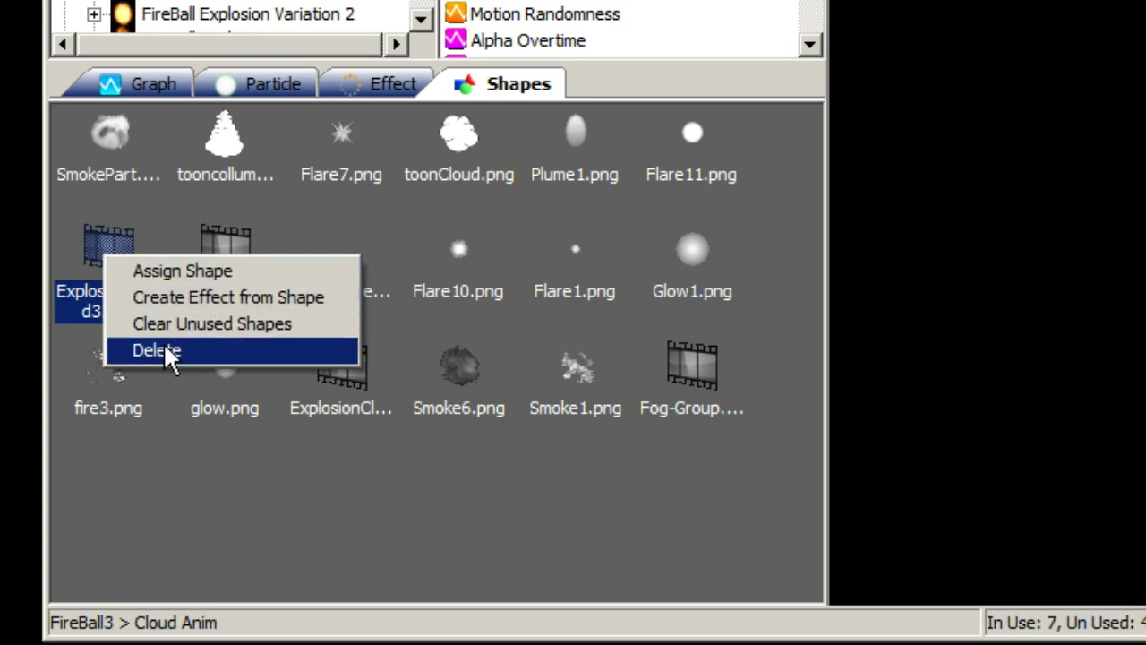
{"action": "left_click", "coordinate": [185, 454]}
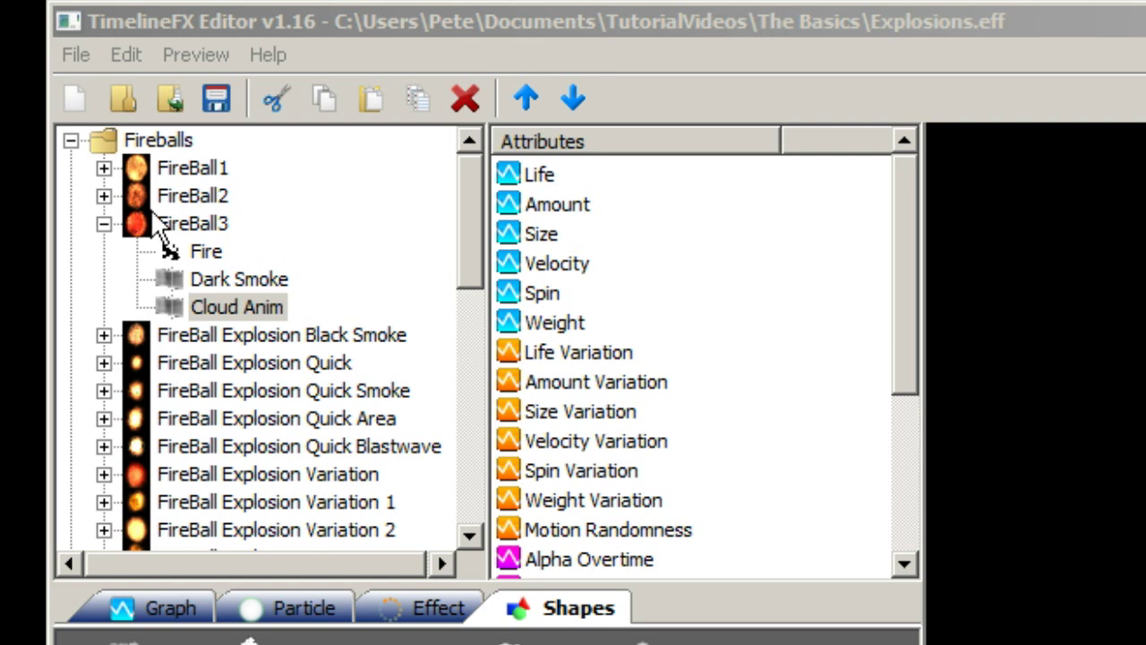
Step: Select FireBall3, then Cloud Anim, and scroll its attributes down to Alpha Overtime
{"action": "left_click", "coordinate": [176, 223]}
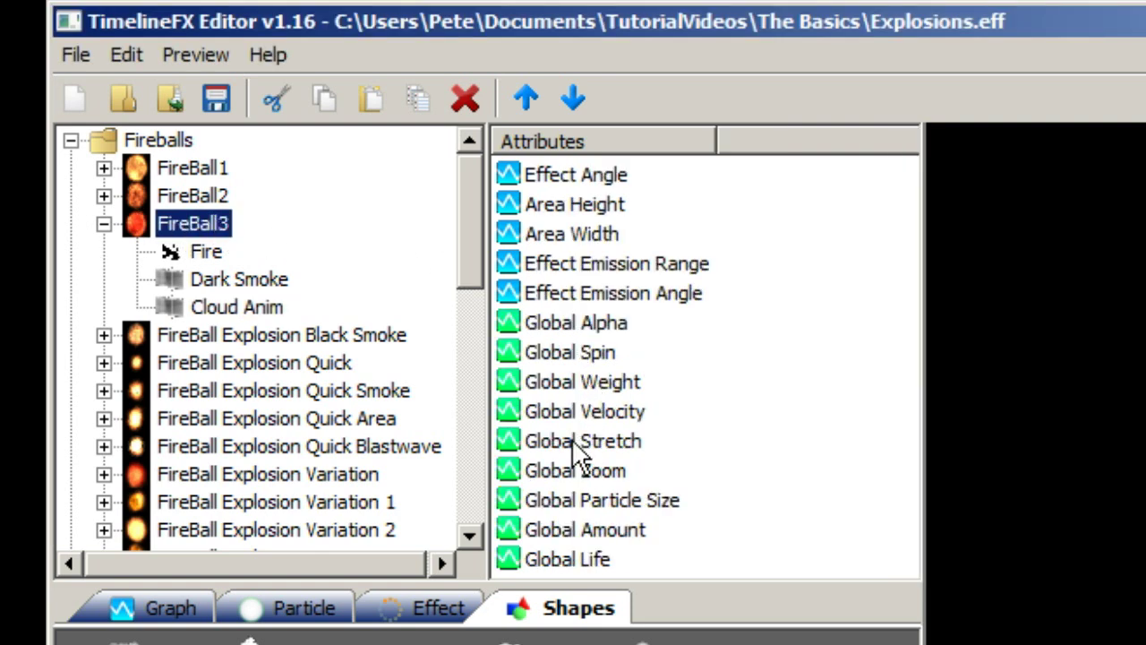
{"action": "left_click", "coordinate": [224, 304]}
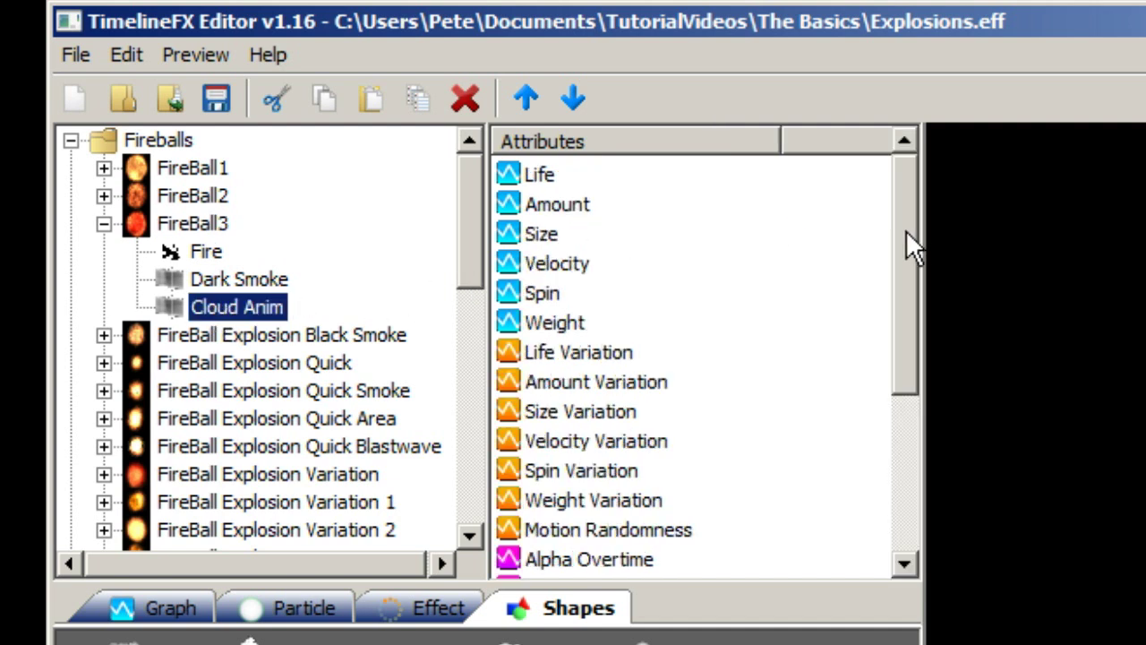
{"action": "left_click_drag", "start_coordinate": [906, 230], "coordinate": [921, 386]}
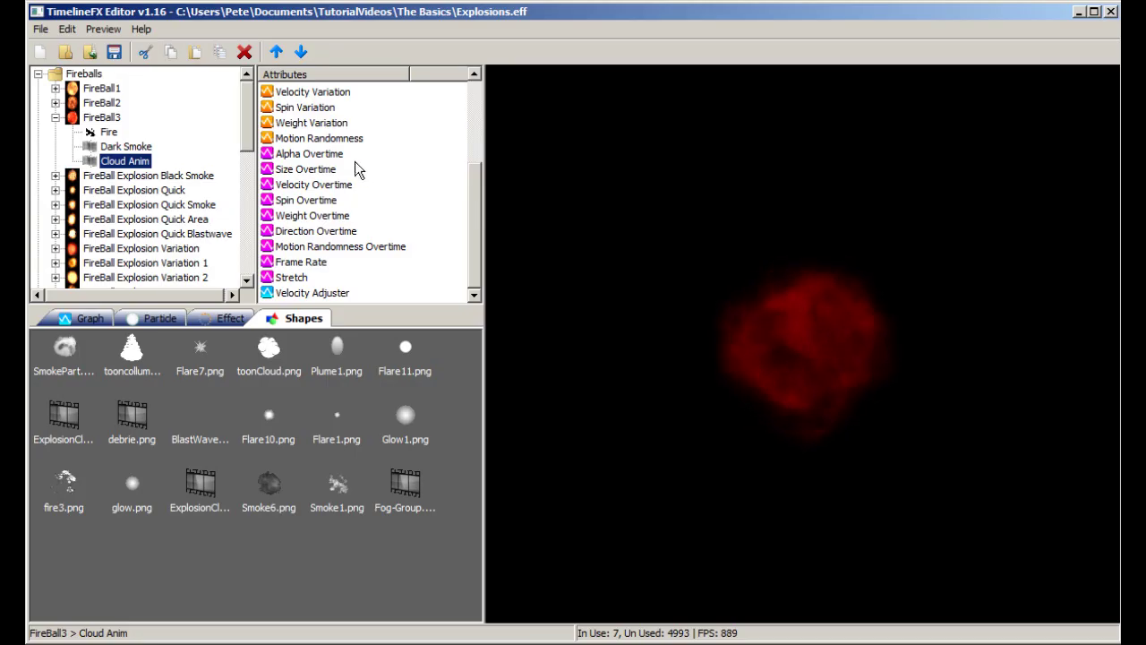
Step: Add alpha-overtime points at 0.16/0.68 and 0.33/0.54, then make the 0.16 point a curve
{"action": "left_click", "coordinate": [341, 157]}
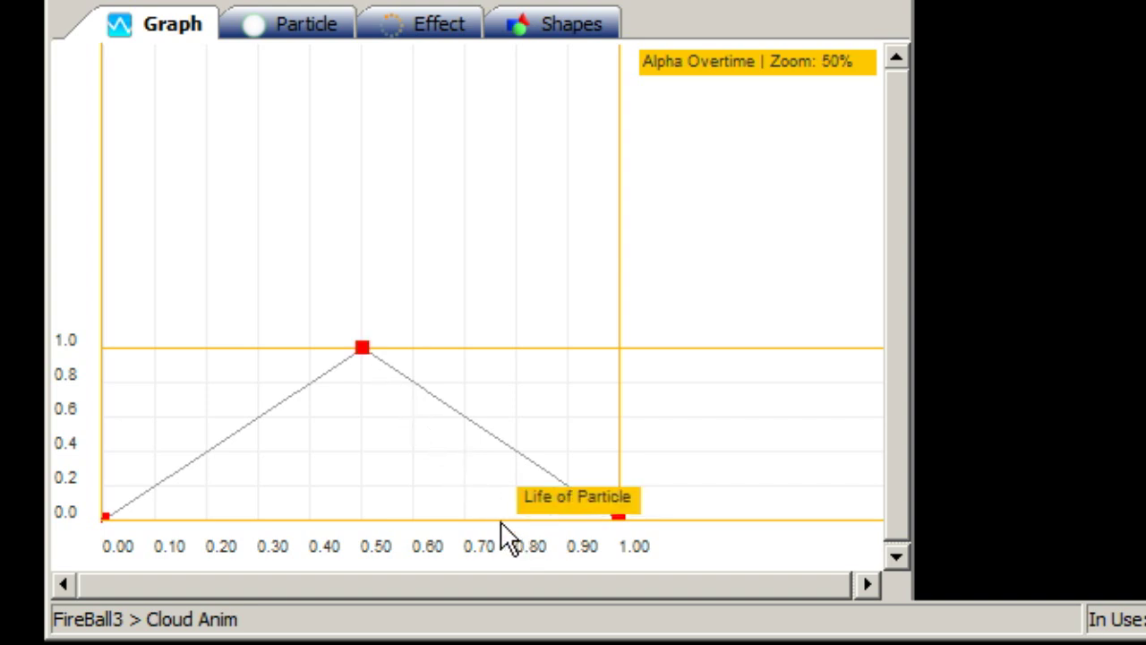
{"action": "left_click", "coordinate": [184, 403]}
{"action": "left_click_drag", "start_coordinate": [268, 419], "coordinate": [275, 425]}
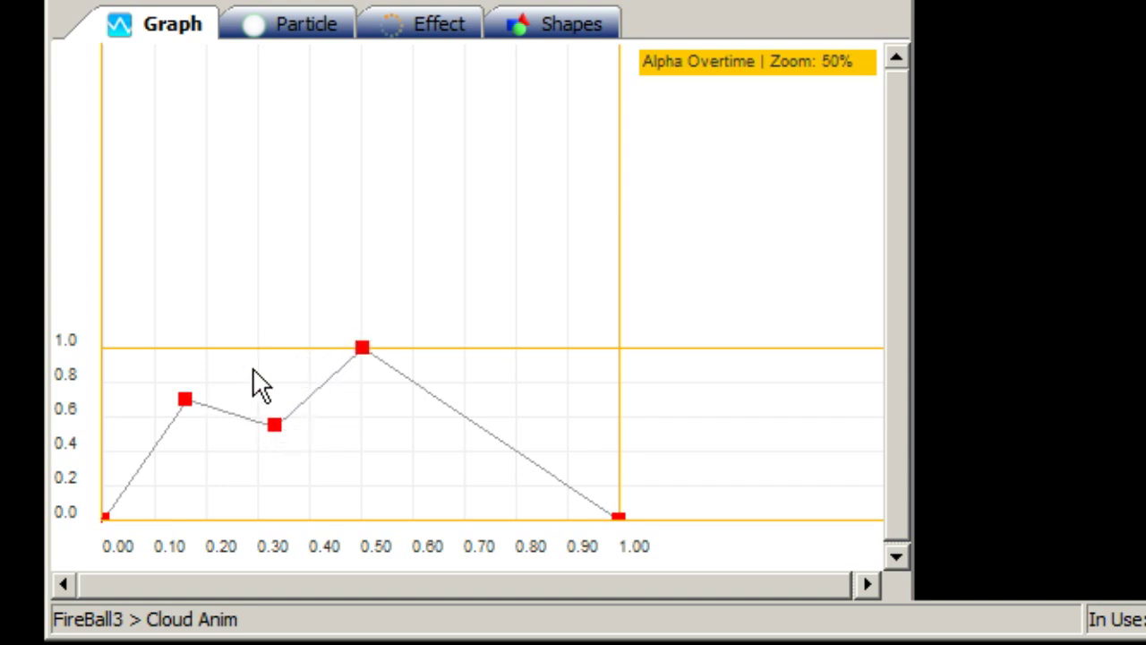
{"action": "right_click", "coordinate": [186, 400]}
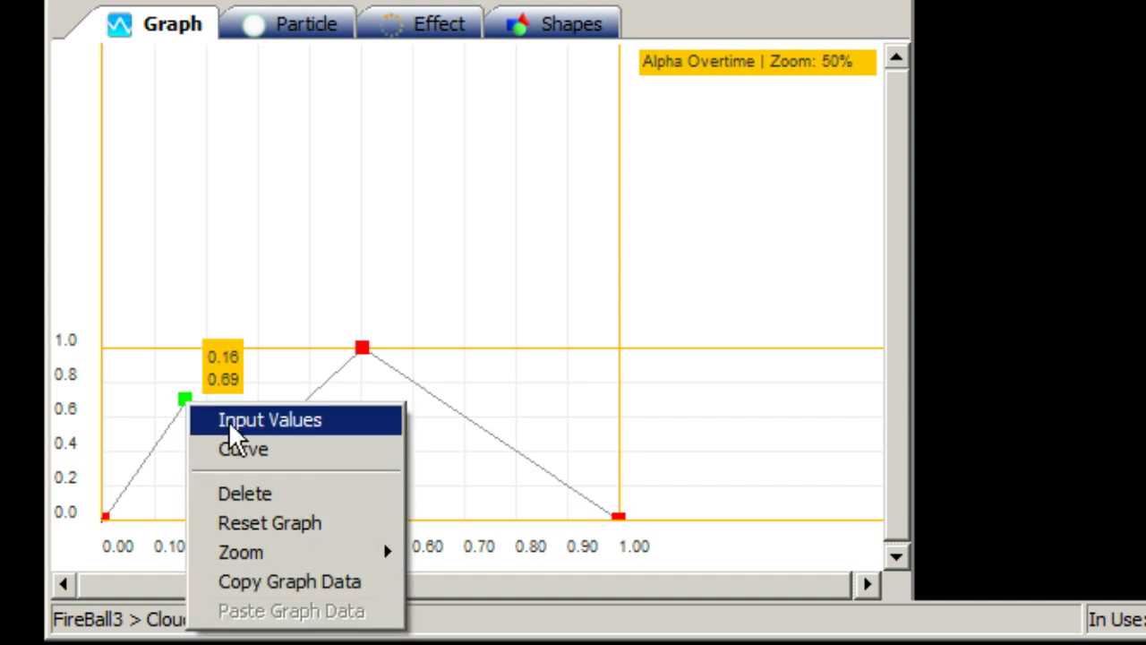
{"action": "left_click", "coordinate": [254, 450]}
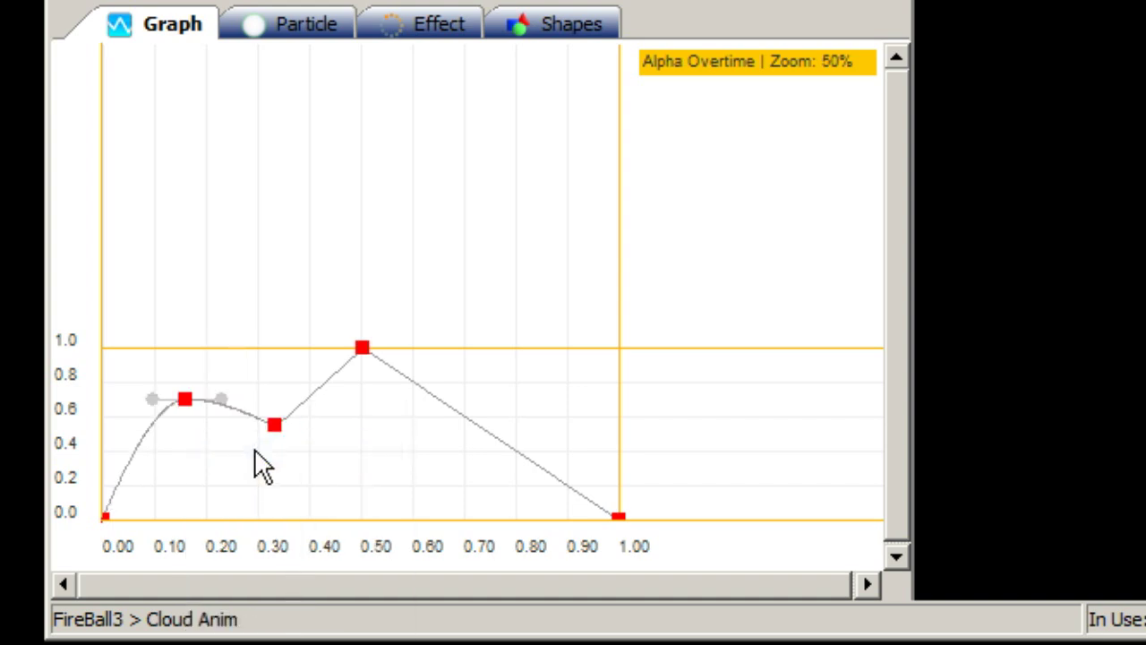
{"action": "left_click", "coordinate": [306, 27]}
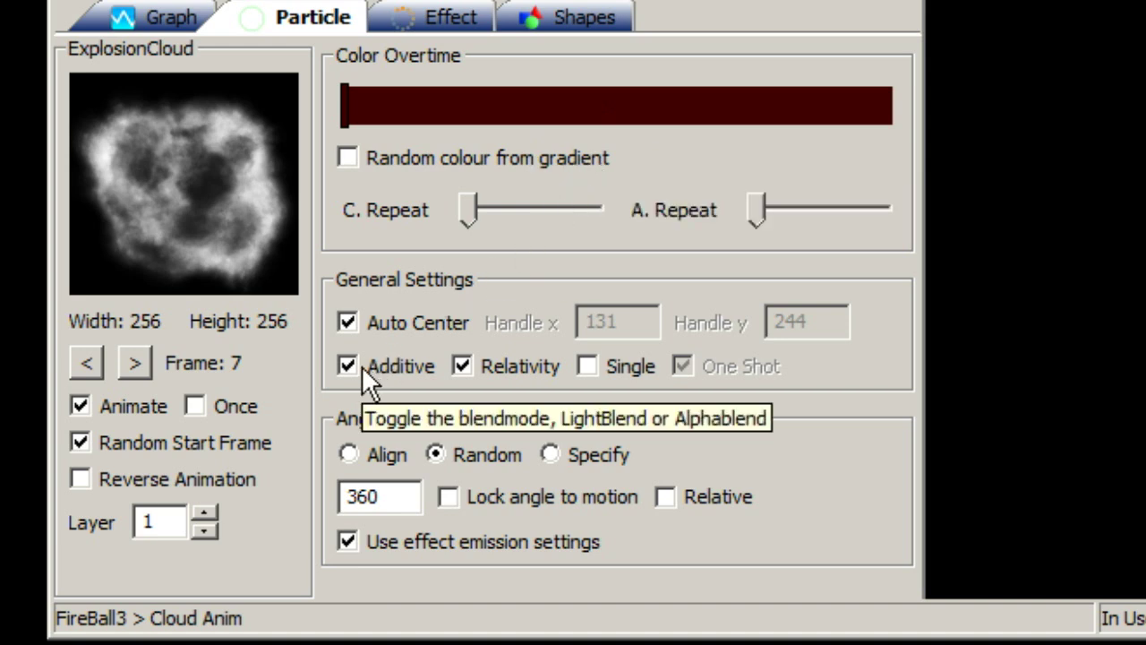
Step: Try the Align and Specify angle options, return to Random, and toggle Animate off and on
{"action": "left_click", "coordinate": [348, 455]}
{"action": "left_click", "coordinate": [434, 455]}
{"action": "left_click", "coordinate": [550, 455]}
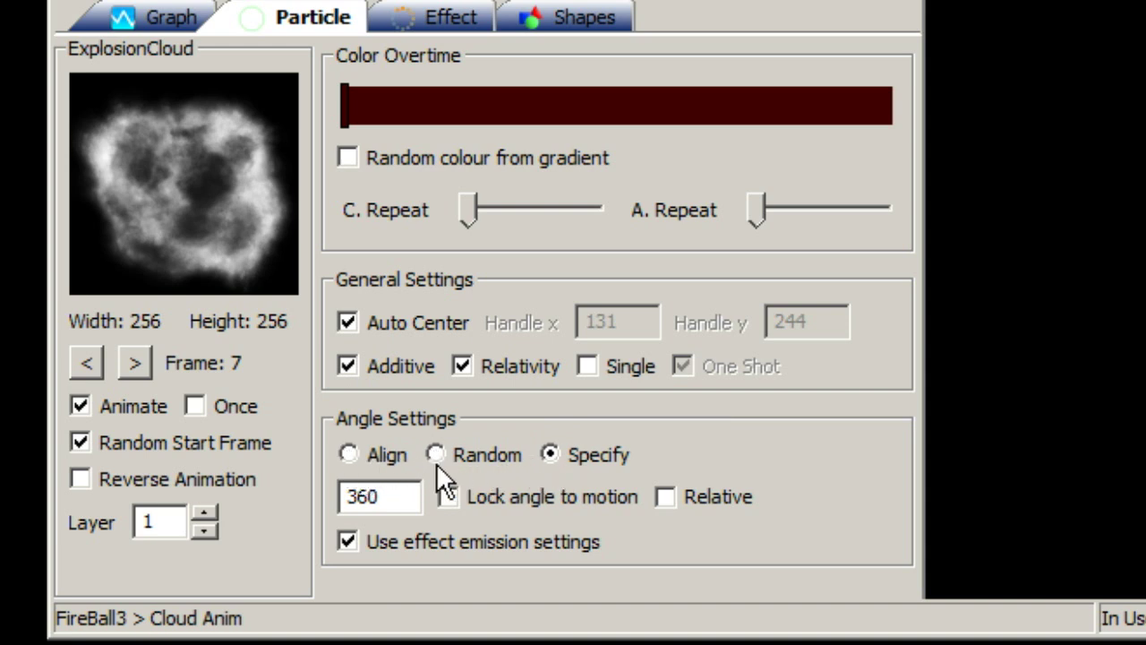
{"action": "left_click", "coordinate": [436, 455]}
{"action": "left_click", "coordinate": [85, 400]}
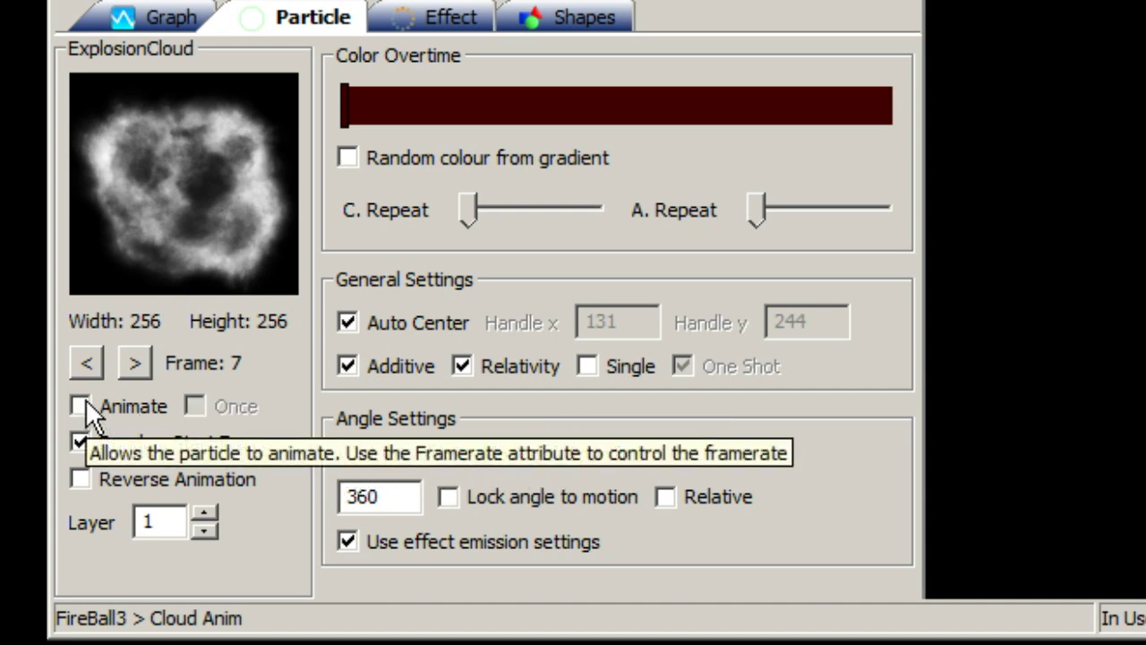
{"action": "left_click", "coordinate": [85, 399]}
Step: Step the ExplosionCloud particle image forward five frames to frame 13
{"action": "left_click", "coordinate": [123, 373]}
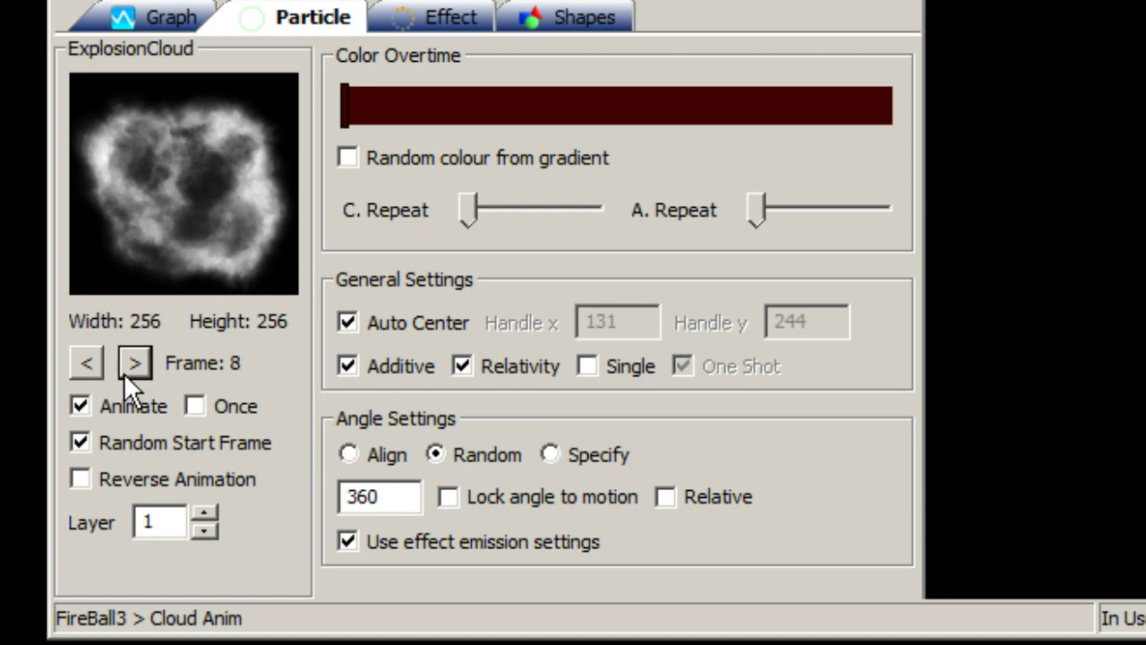
{"action": "left_click", "coordinate": [123, 373]}
{"action": "left_click", "coordinate": [123, 372]}
{"action": "left_click", "coordinate": [124, 373]}
{"action": "left_click", "coordinate": [124, 373]}
{"action": "left_click", "coordinate": [124, 373]}
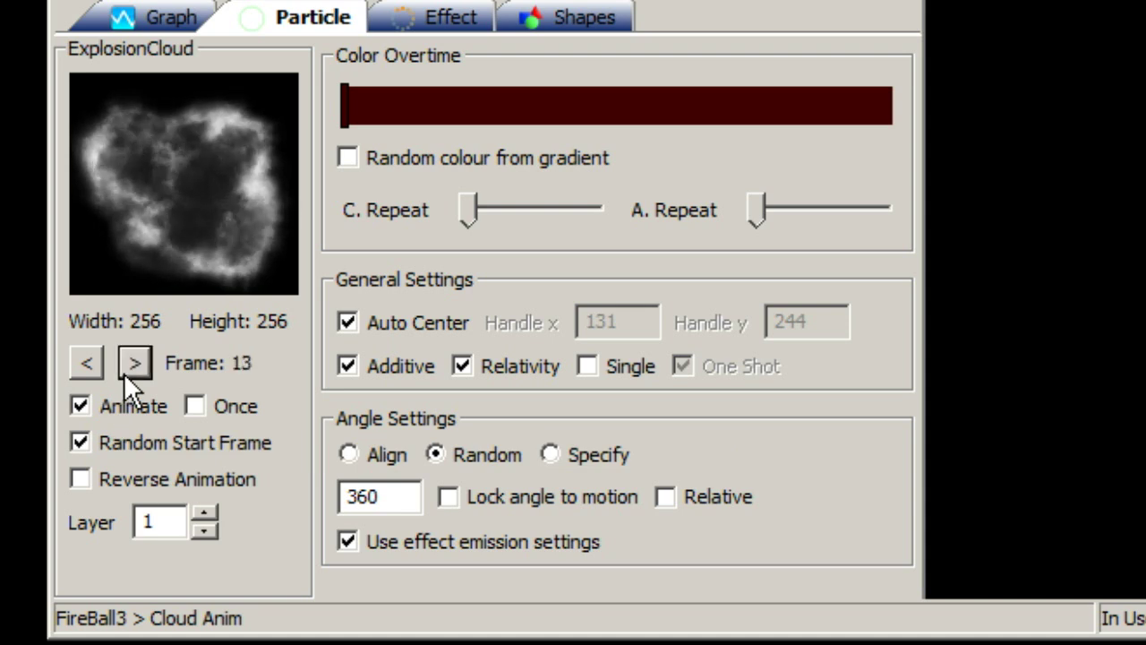
Step: Try the Line, Point and Ellipse effect types on the Effect tab, settling on Area
{"action": "left_click", "coordinate": [436, 23]}
{"action": "left_click", "coordinate": [259, 104]}
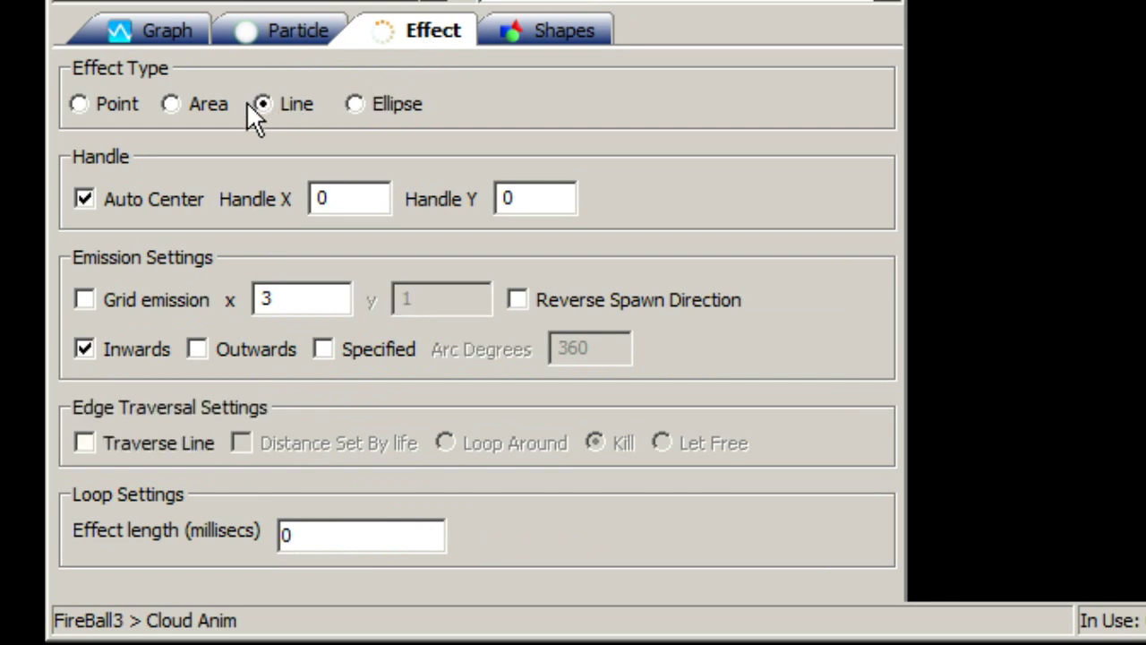
{"action": "left_click", "coordinate": [80, 104]}
{"action": "left_click", "coordinate": [171, 105]}
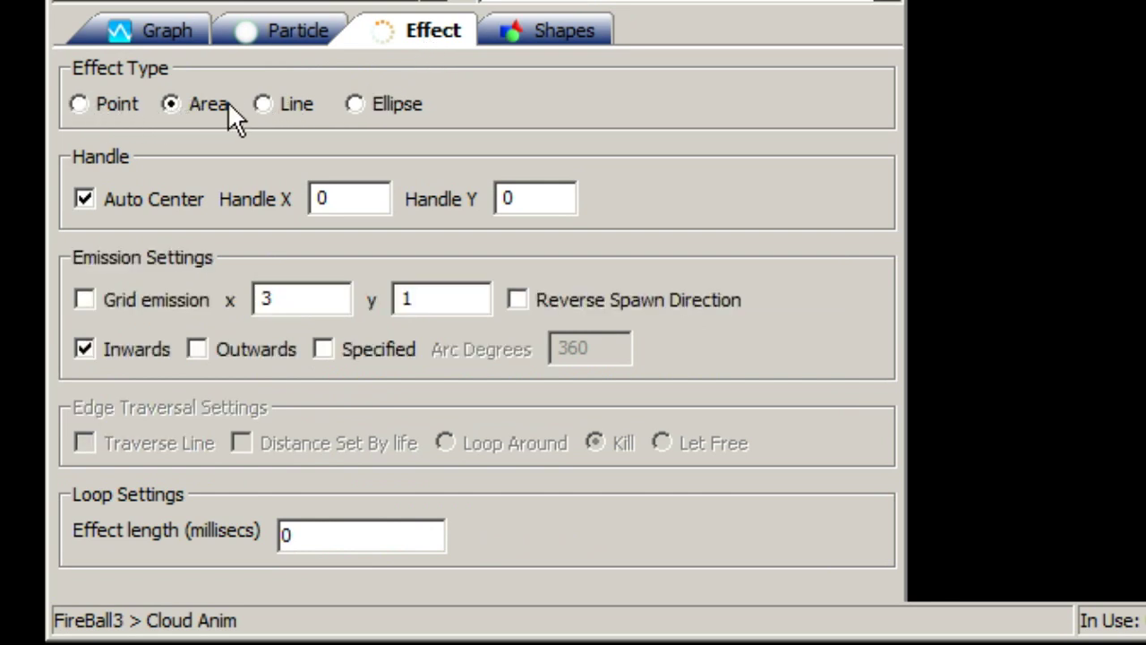
{"action": "left_click", "coordinate": [261, 104]}
{"action": "left_click", "coordinate": [354, 106]}
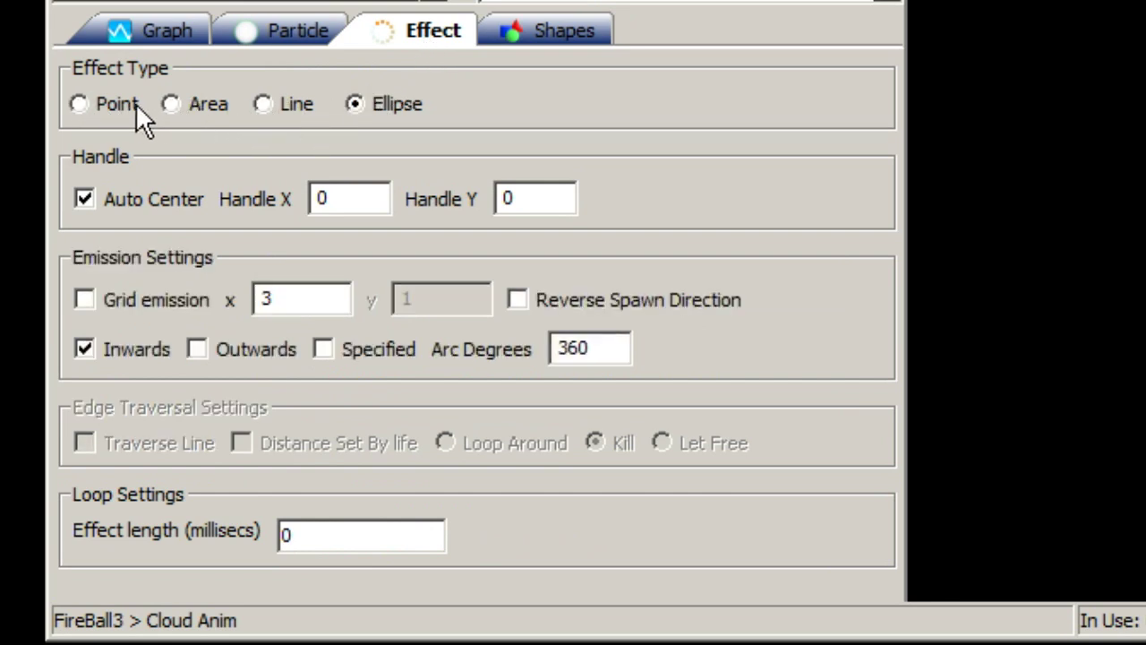
{"action": "left_click", "coordinate": [169, 104]}
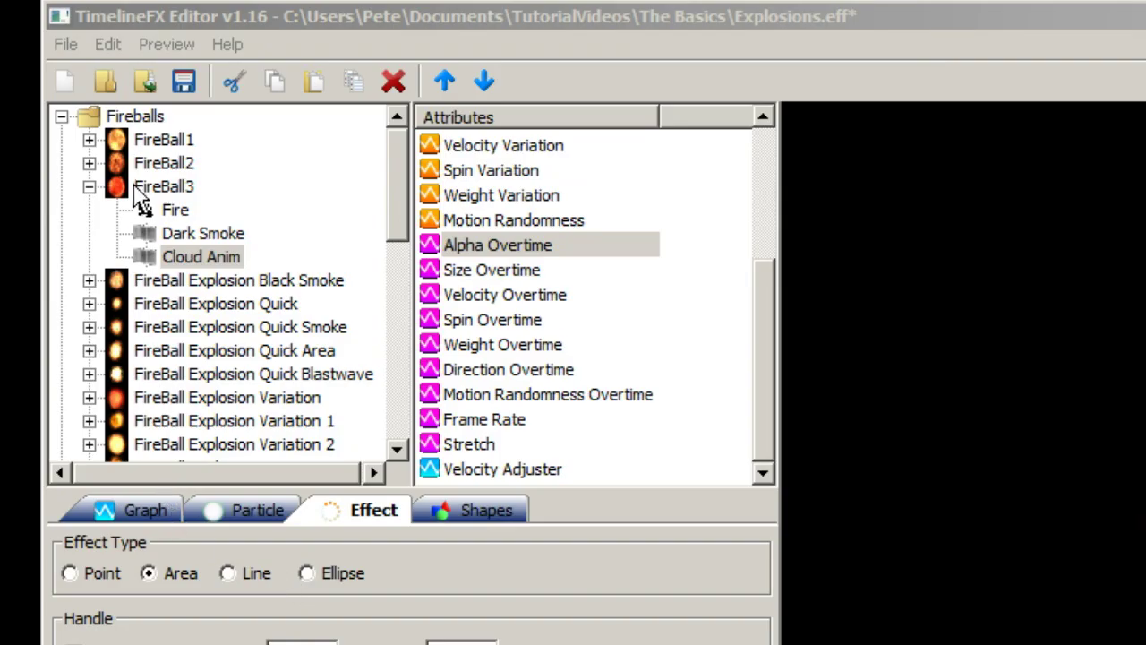
Step: Open FireBall3's Animation Properties, set 256×256 frames, play, and Auto Fit to 112% zoom
{"action": "right_click", "coordinate": [134, 185]}
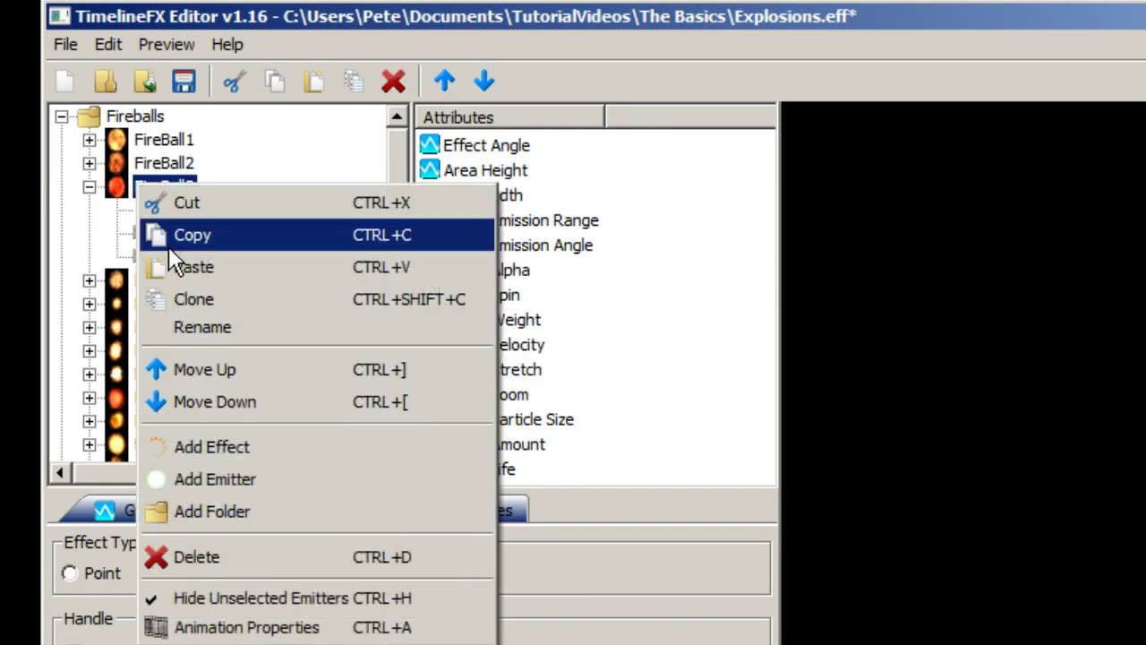
{"action": "left_click", "coordinate": [247, 626]}
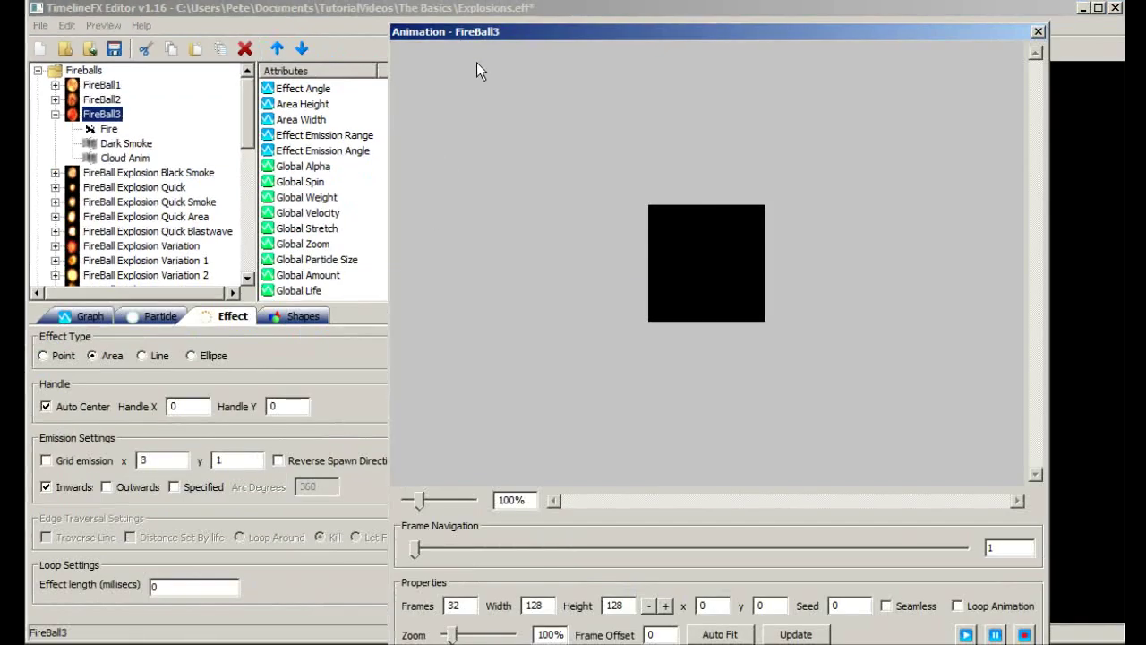
{"action": "left_click_drag", "start_coordinate": [492, 33], "coordinate": [427, 24]}
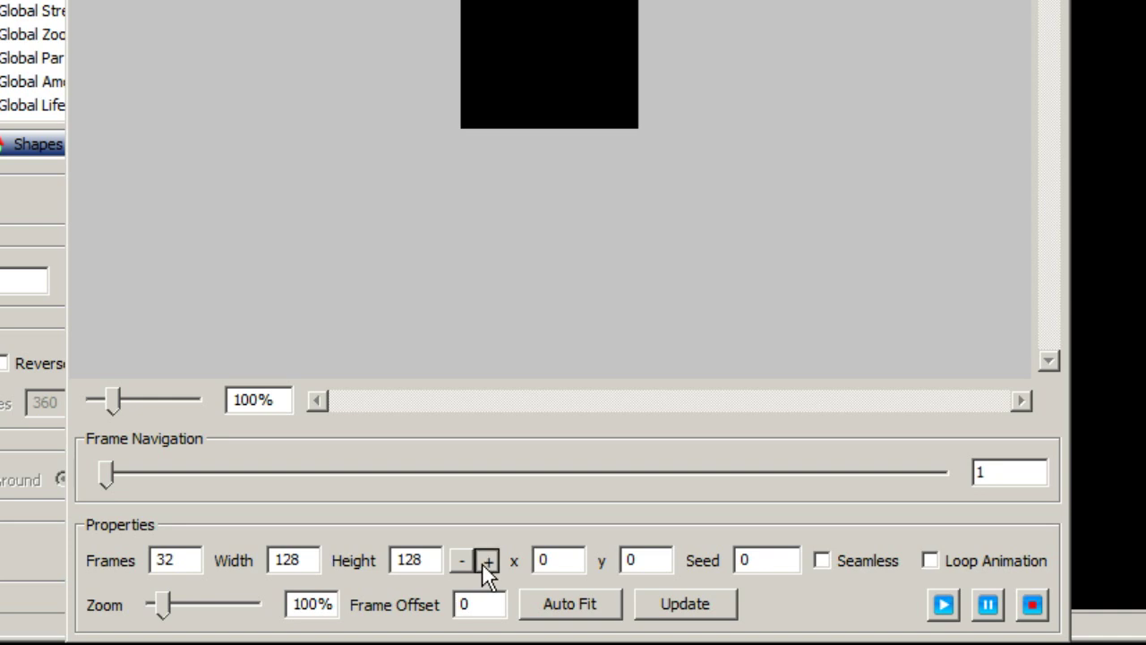
{"action": "left_click", "coordinate": [486, 561]}
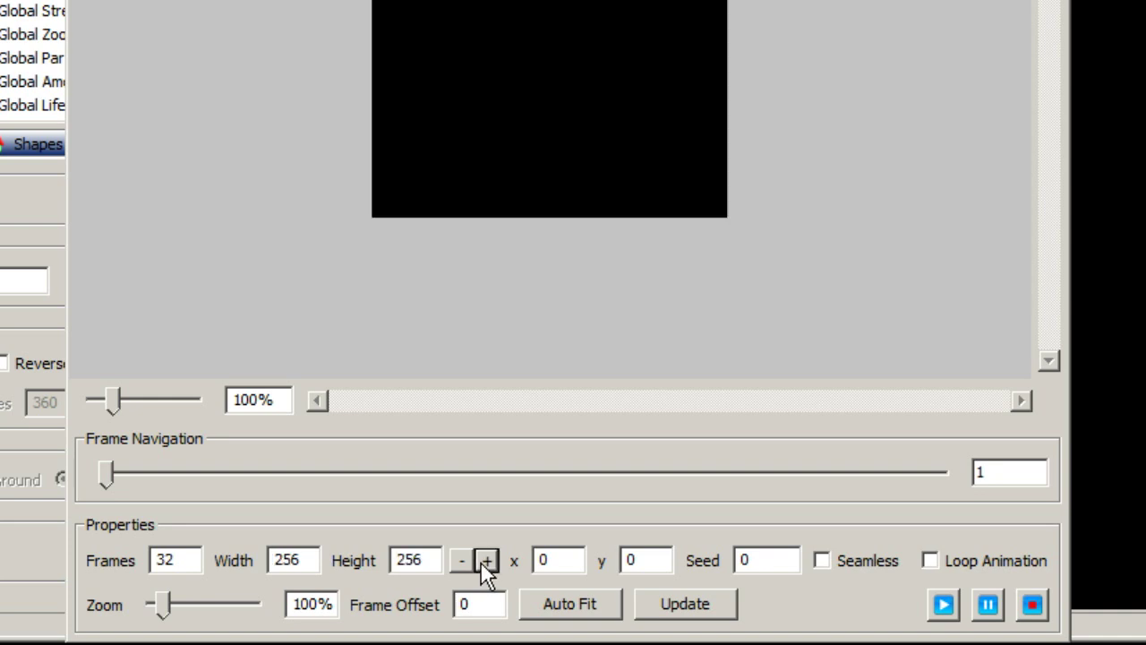
{"action": "left_click", "coordinate": [945, 607]}
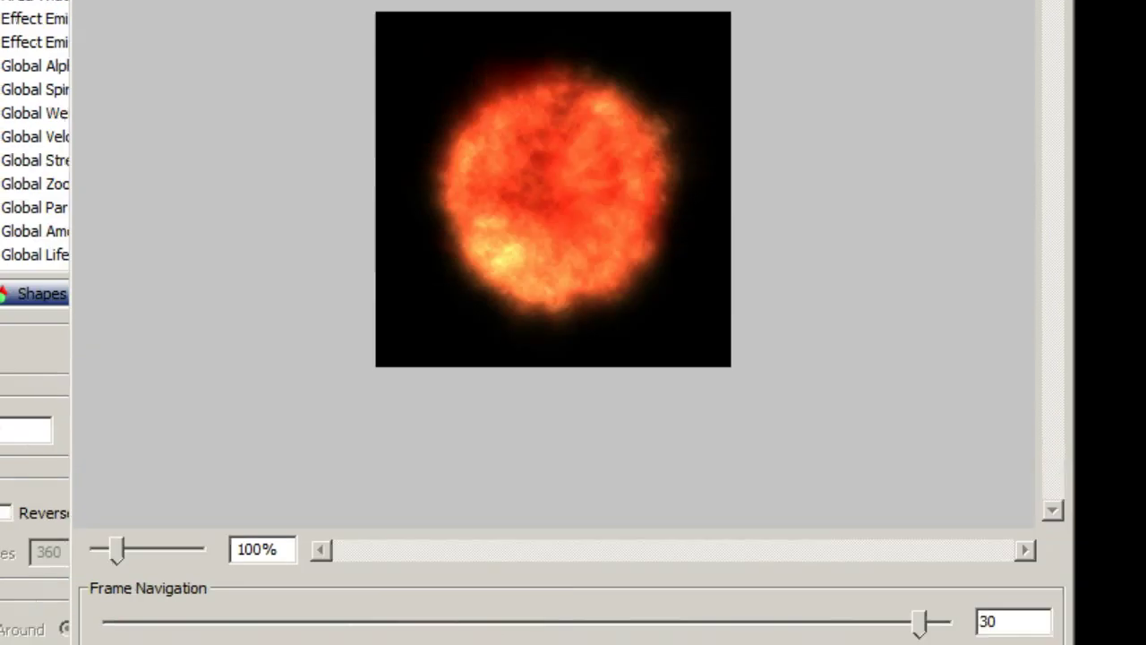
{"action": "left_click", "coordinate": [567, 607]}
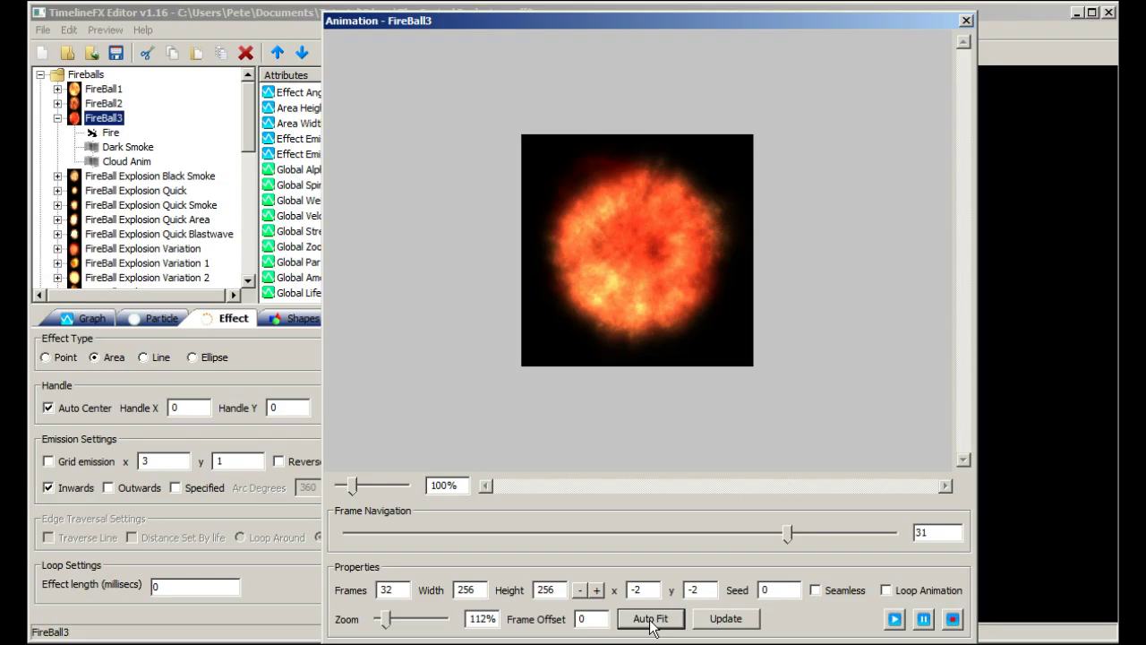
Step: Turn on Loop Animation and re-render the FireBall3 animation
{"action": "left_click", "coordinate": [895, 620]}
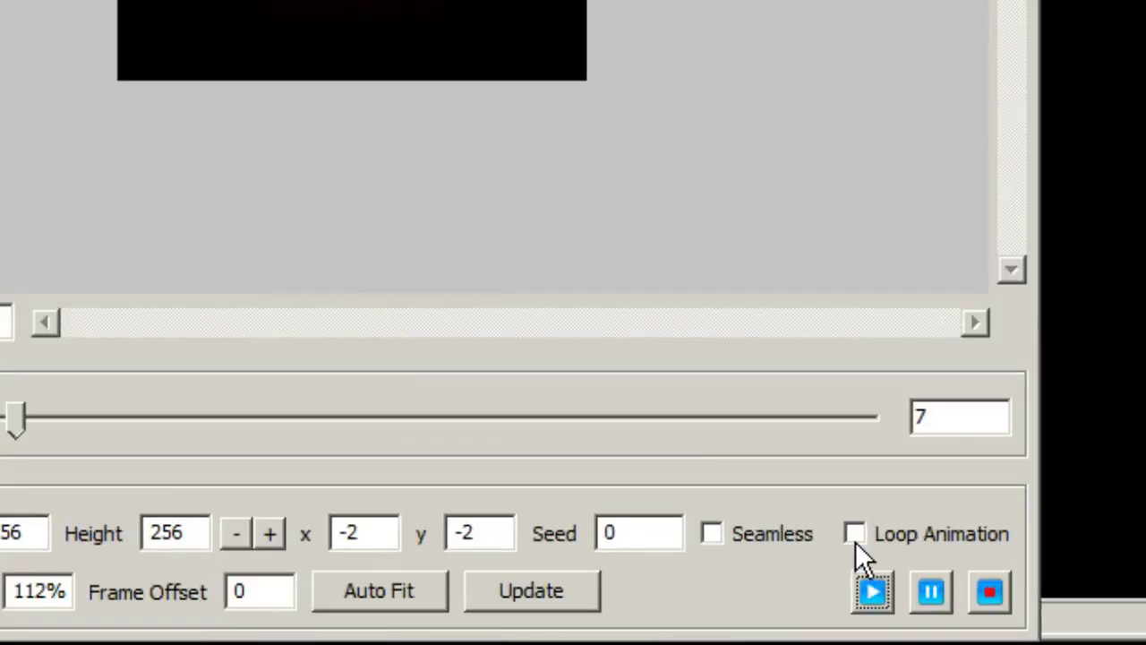
{"action": "left_click", "coordinate": [855, 534]}
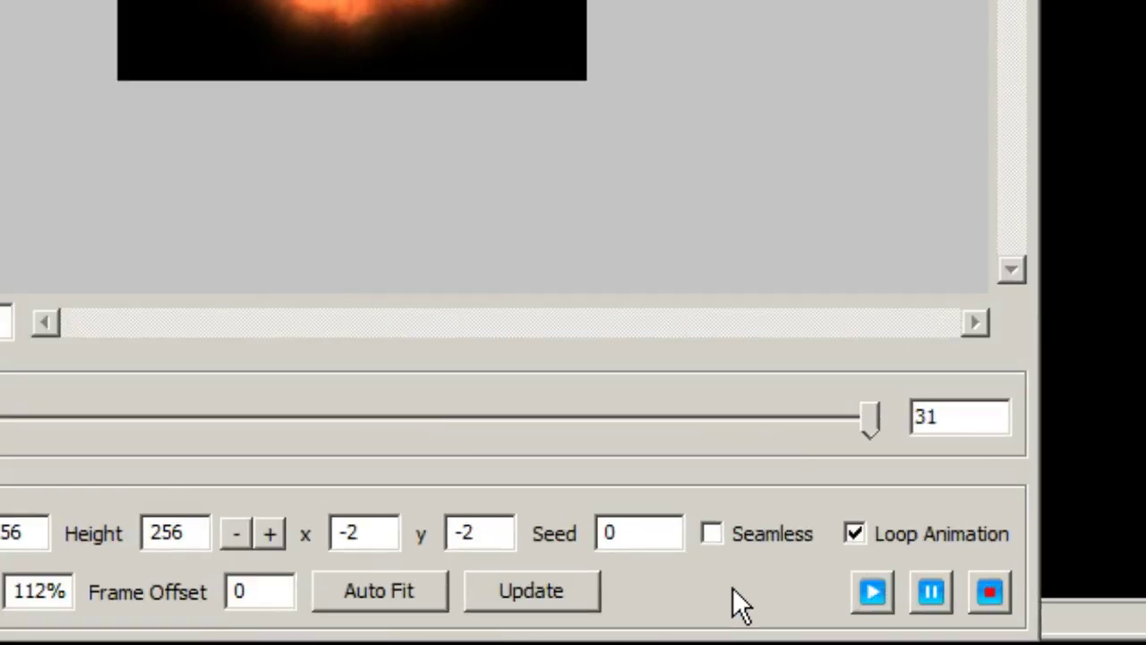
{"action": "left_click", "coordinate": [528, 592]}
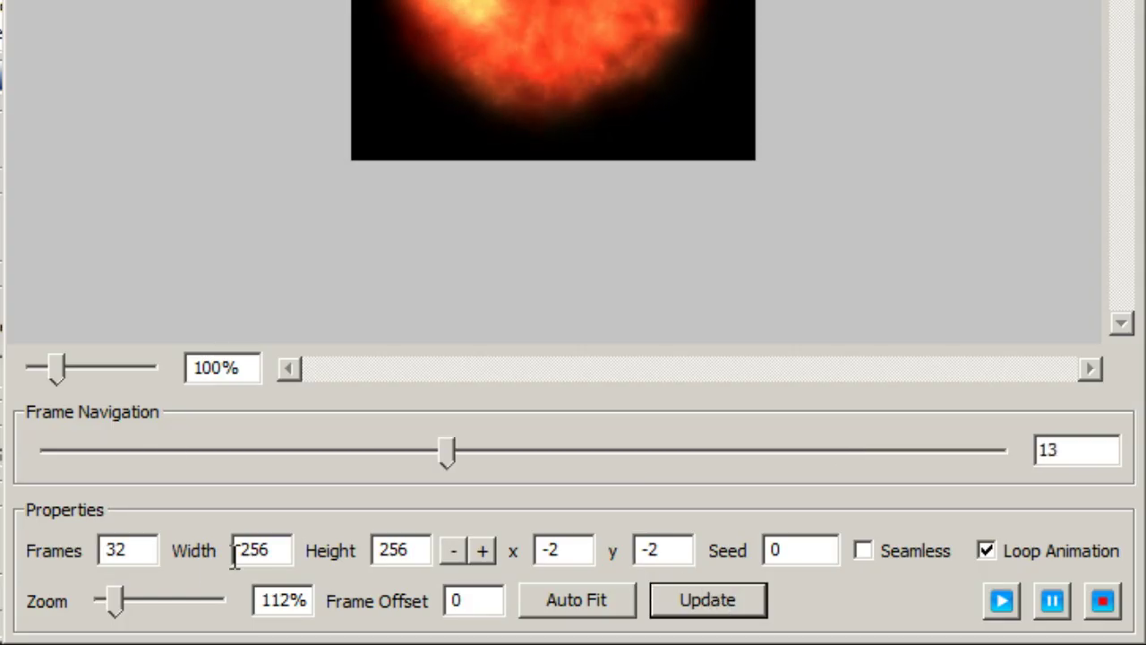
Step: Zoom the fire to 261%, enable Seamless, and re-render the animation
{"action": "left_click_drag", "start_coordinate": [114, 602], "coordinate": [131, 604]}
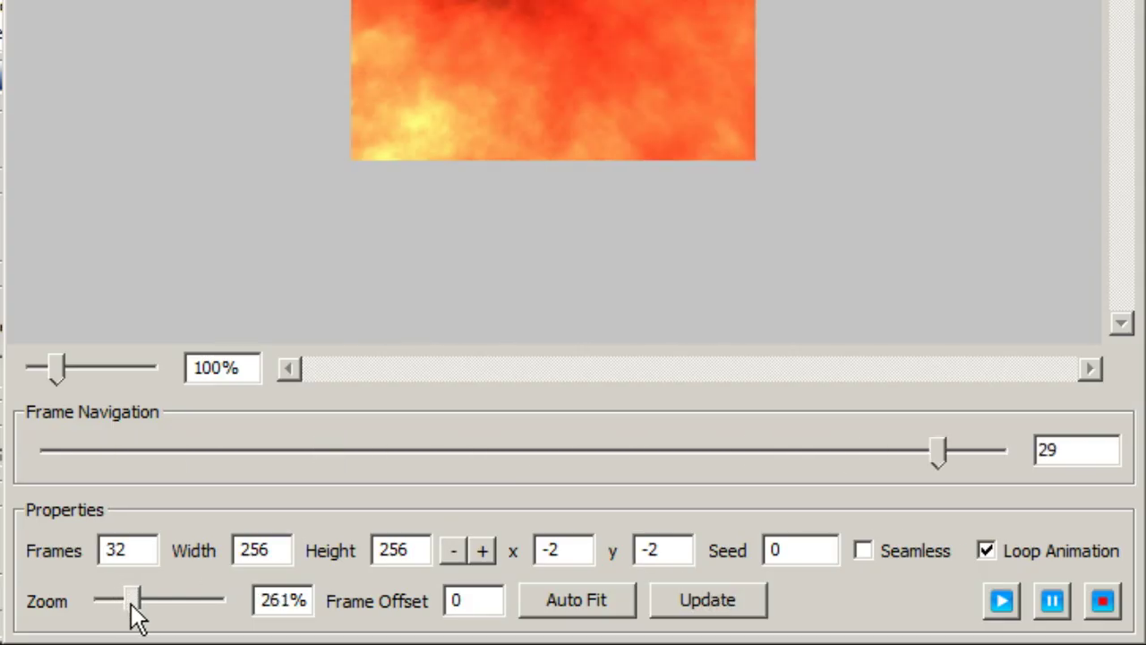
{"action": "left_click", "coordinate": [868, 554]}
{"action": "left_click", "coordinate": [712, 601]}
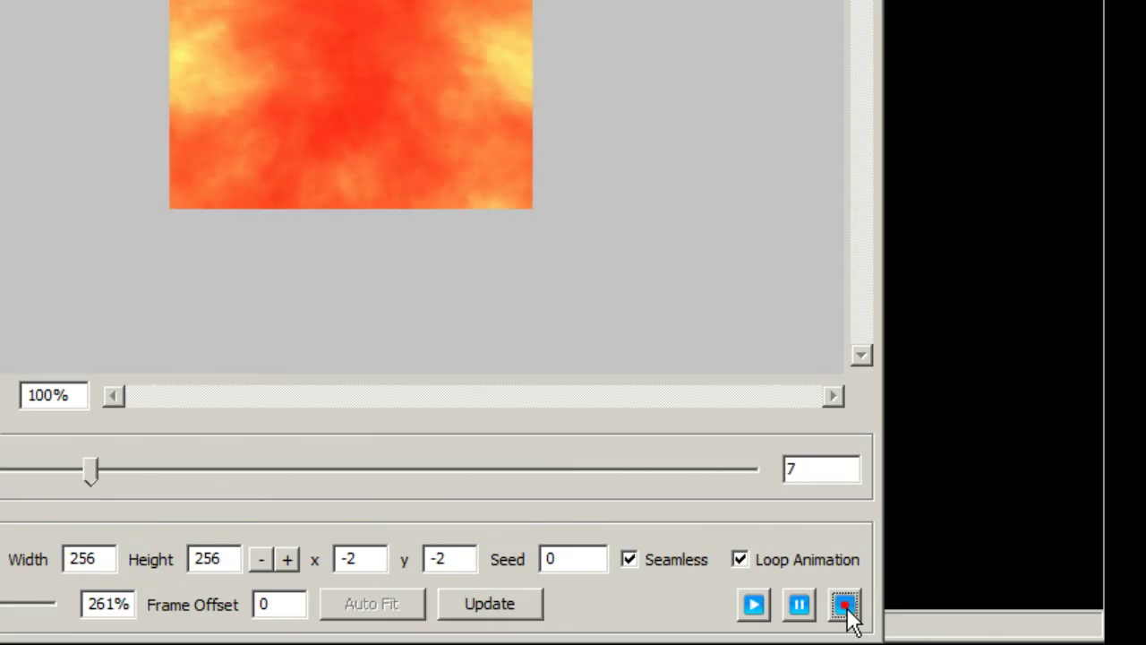
Step: Export FireBall3 in Full Colour as a single sprite sheet, overwriting the existing fire.png
{"action": "left_click", "coordinate": [955, 620]}
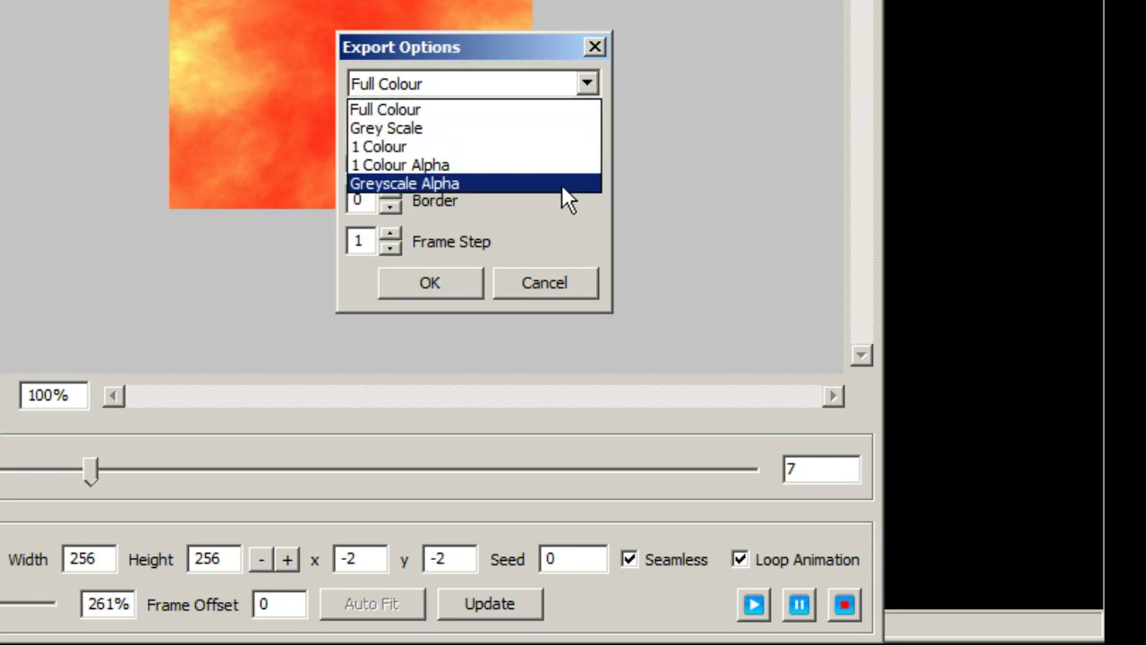
{"action": "left_click", "coordinate": [588, 83]}
{"action": "left_click", "coordinate": [588, 127]}
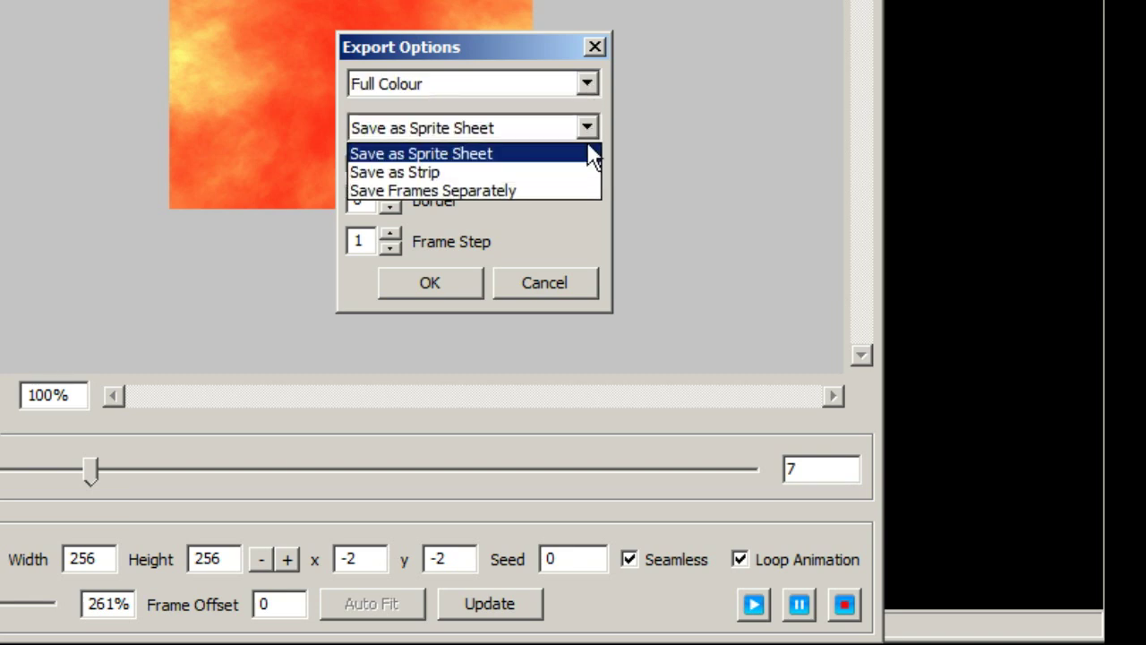
{"action": "left_click", "coordinate": [441, 290]}
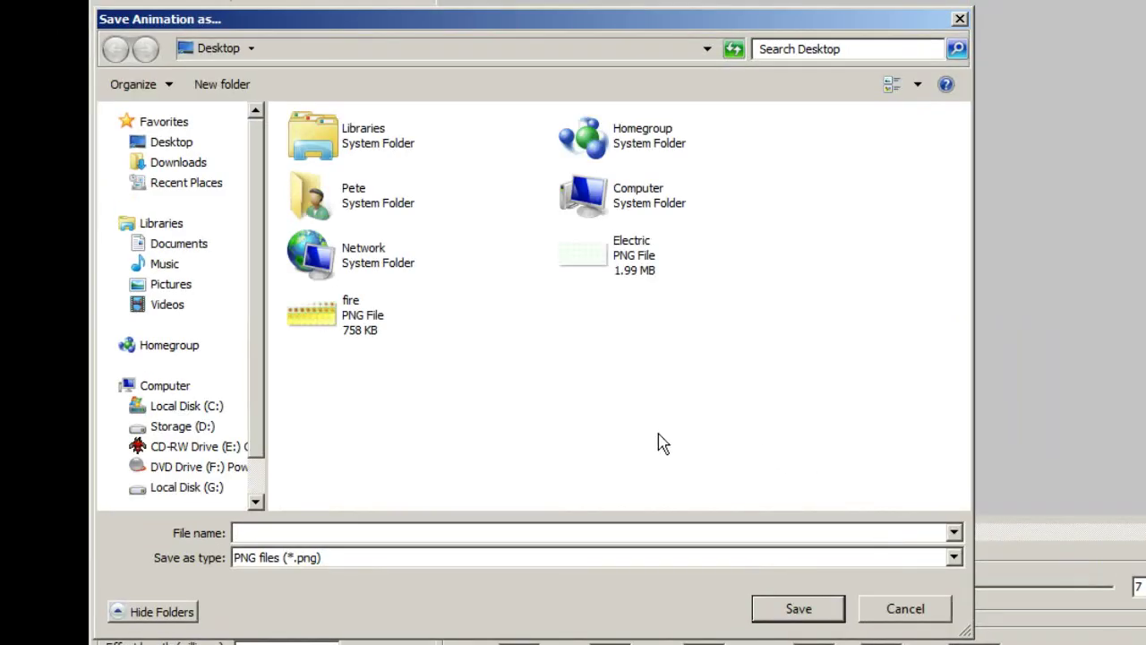
{"action": "double_click", "coordinate": [349, 322]}
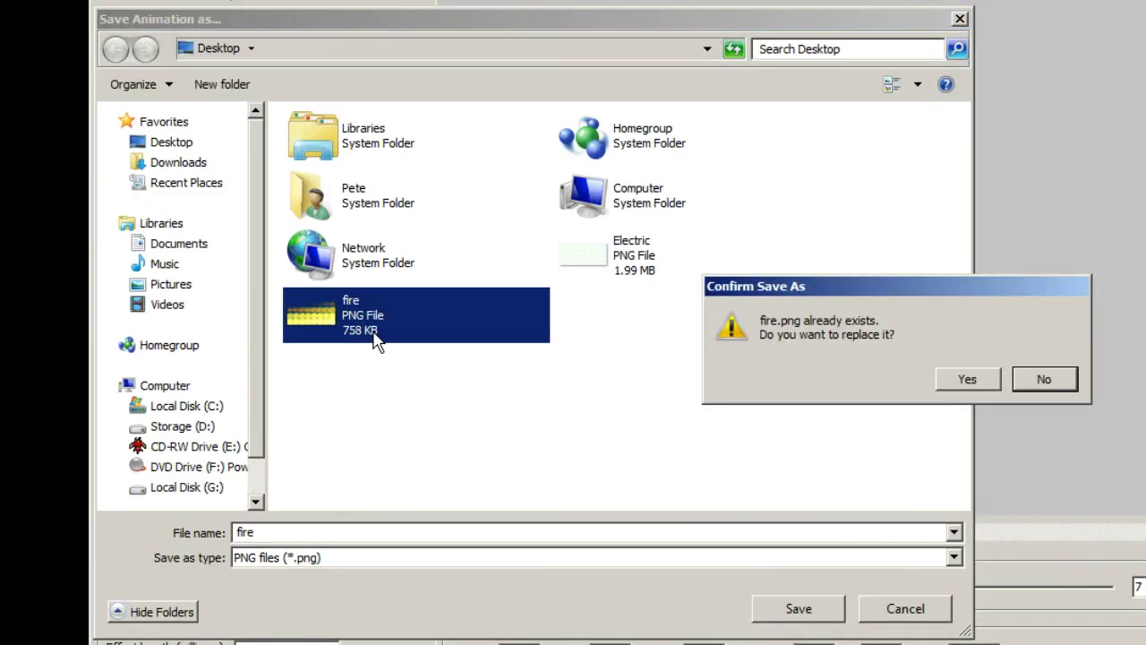
{"action": "left_click", "coordinate": [965, 381]}
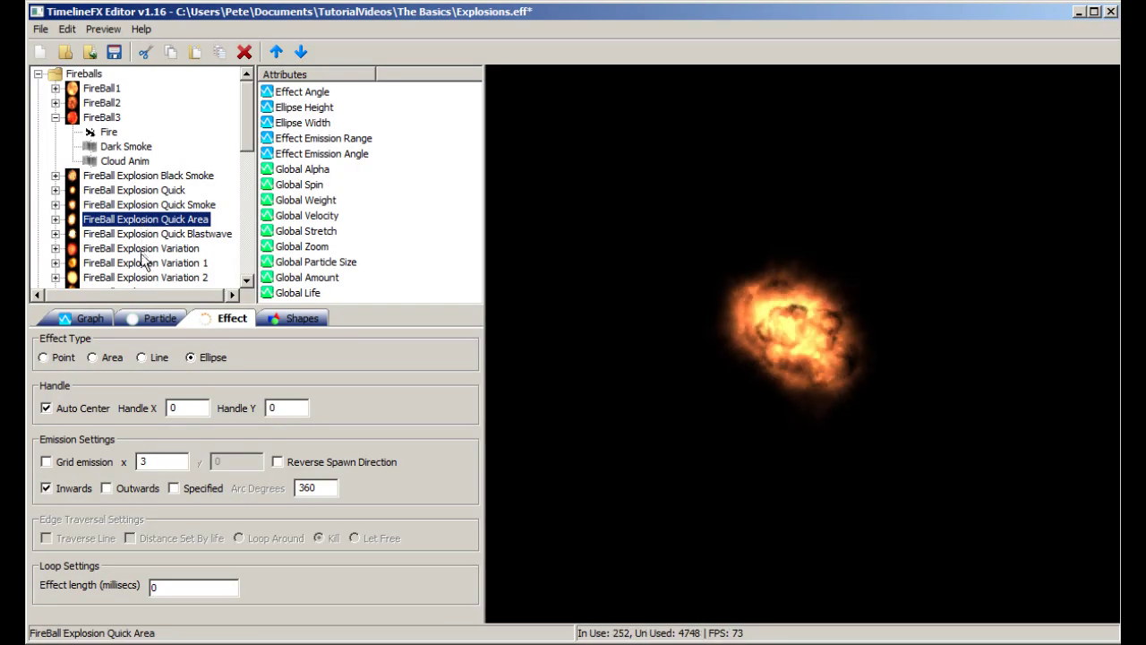
Step: In the Multi Stage Explosions folder, preview Multi Stage Explosion 2, then Multi Stage Explosion 4
{"action": "left_click", "coordinate": [247, 240]}
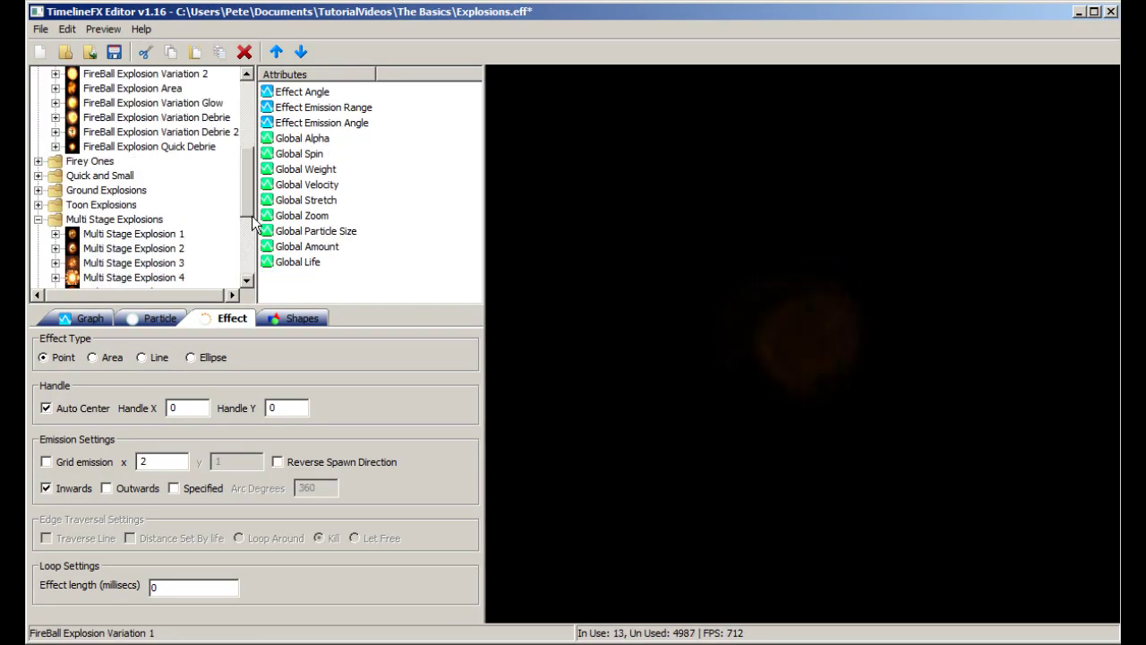
{"action": "left_click", "coordinate": [121, 253]}
{"action": "left_click", "coordinate": [116, 279]}
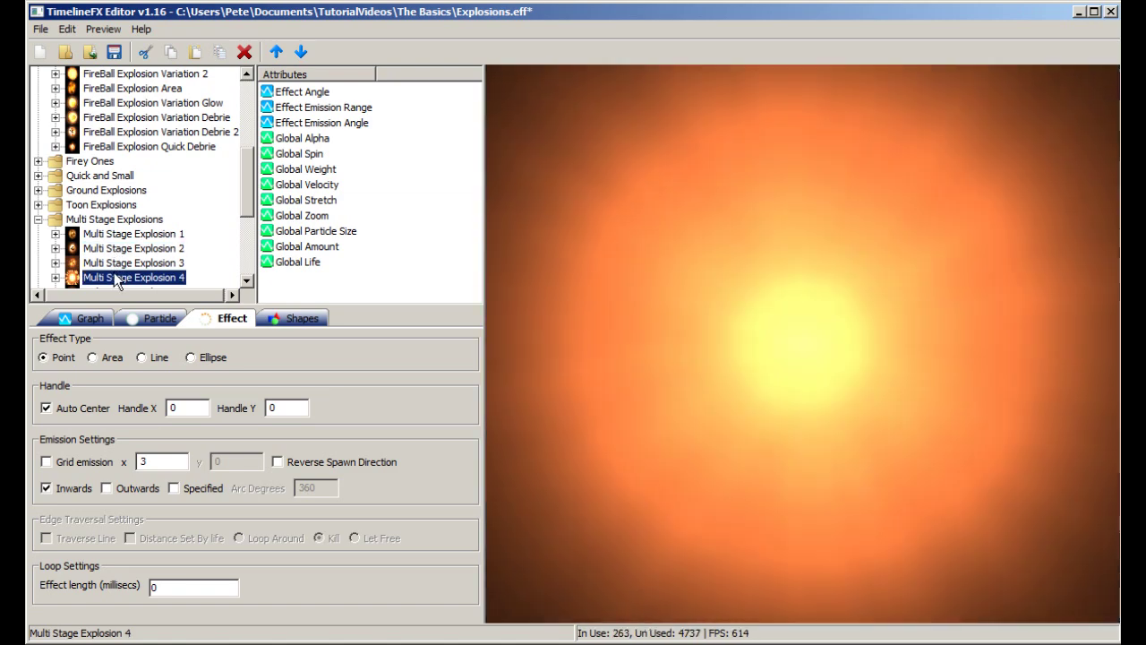